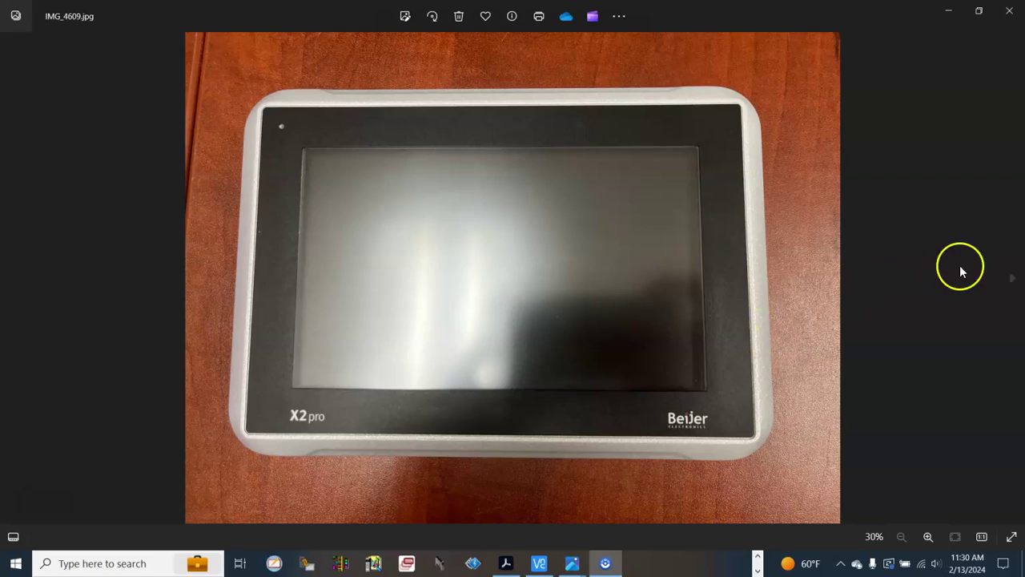
# Examine the photo of the Beijer HMI's rear label for its model and part number.
pyautogui.click(1013, 276)
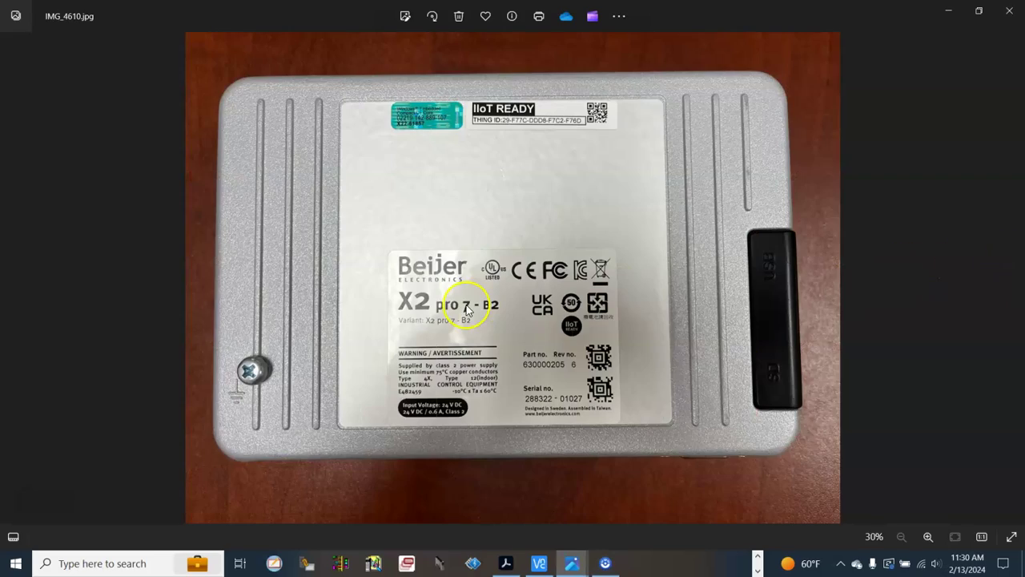
pyautogui.scroll(2, 467, 309)
pyautogui.moveTo(561, 400); pyautogui.dragTo(414, 325)
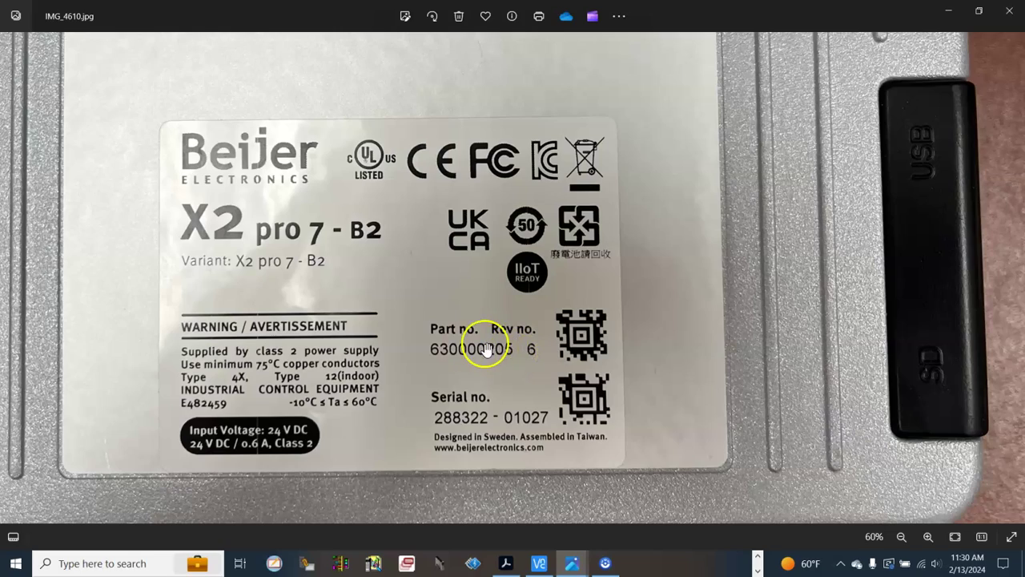
pyautogui.scroll(-5, 485, 348)
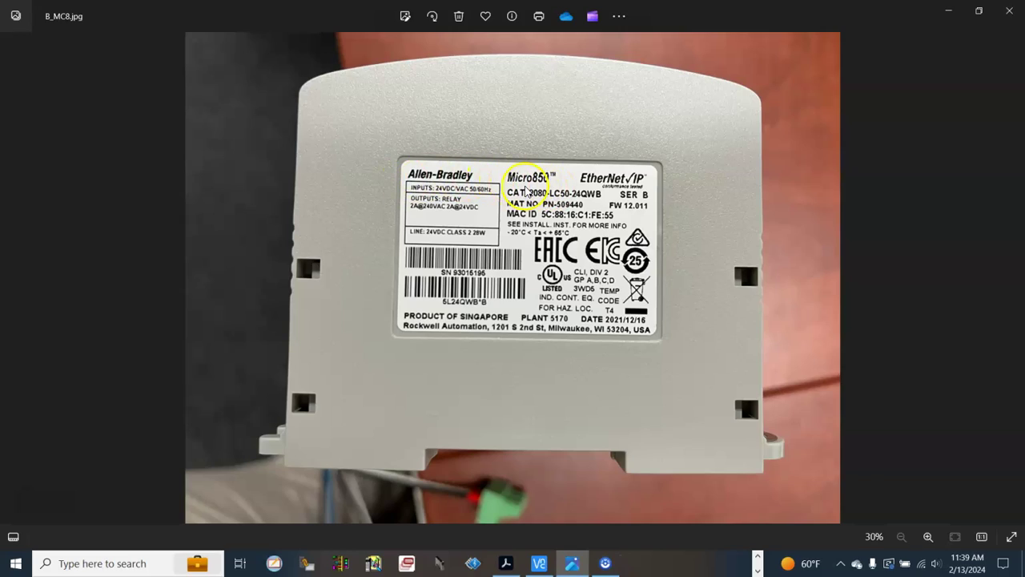
# Examine the Allen-Bradley controller's label photo for its model, catalog number and firmware version.
pyautogui.scroll(3, 552, 193)
pyautogui.scroll(2, 553, 180)
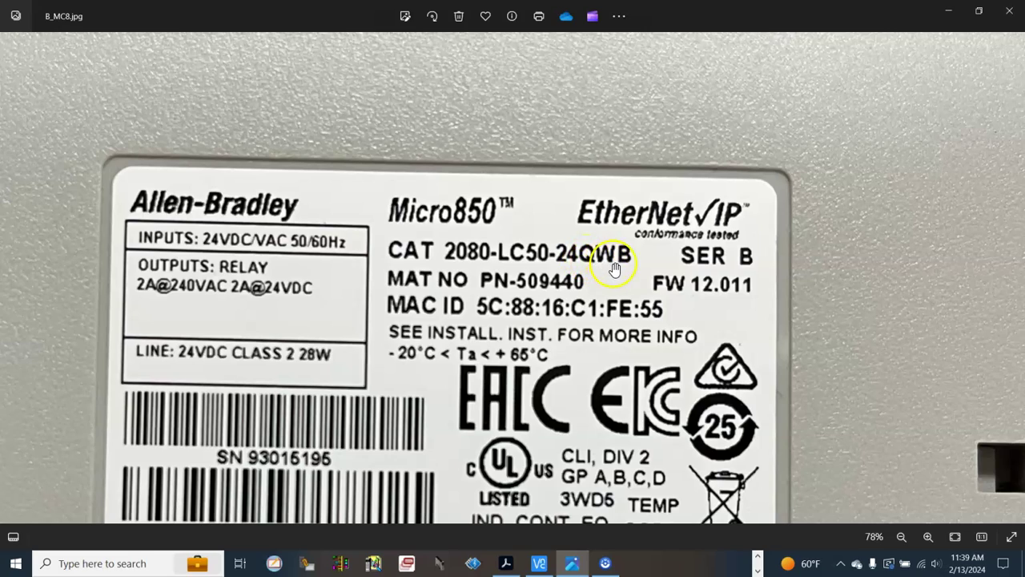
pyautogui.scroll(-5, 649, 269)
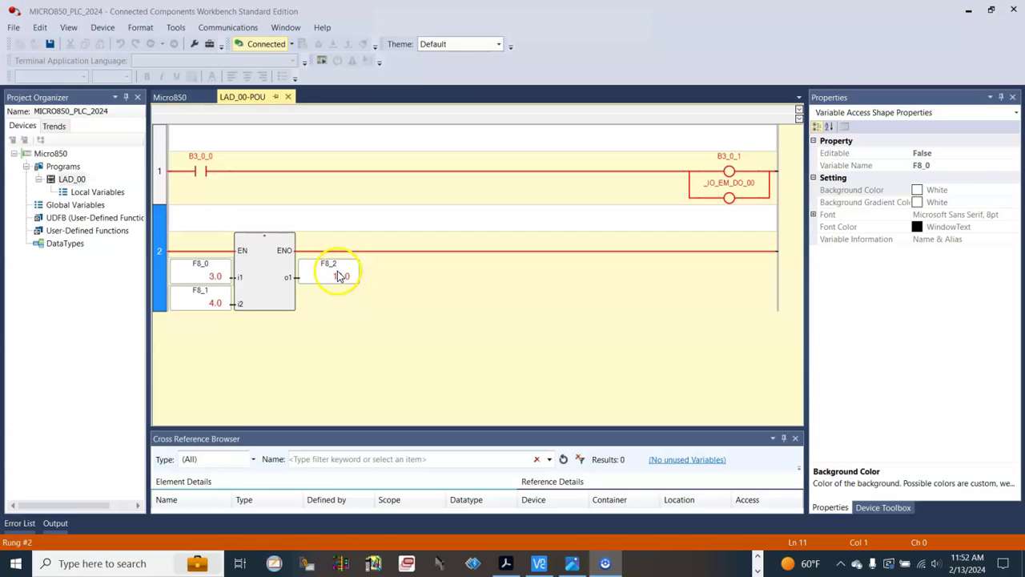
# Review the Micro850 controller's Ethernet settings, including its IP address and subnet mask.
pyautogui.doubleClick(50, 154)
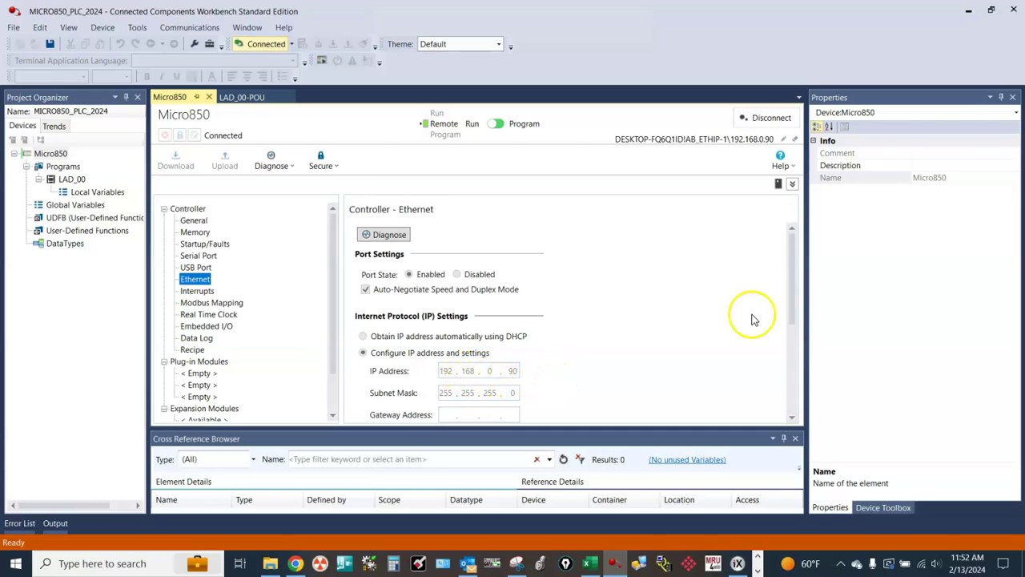
pyautogui.scroll(-2, 796, 296)
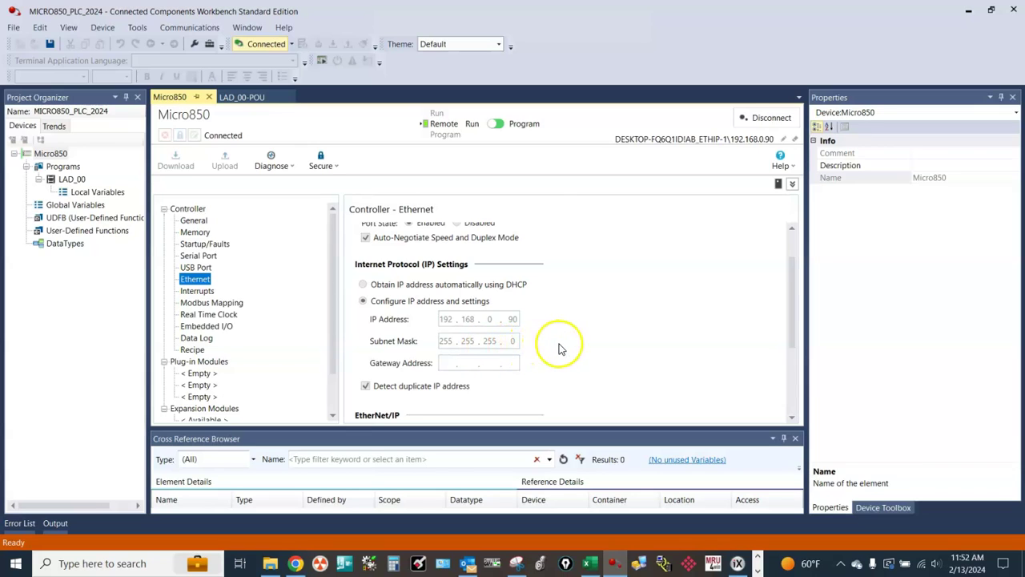
pyautogui.click(50, 155)
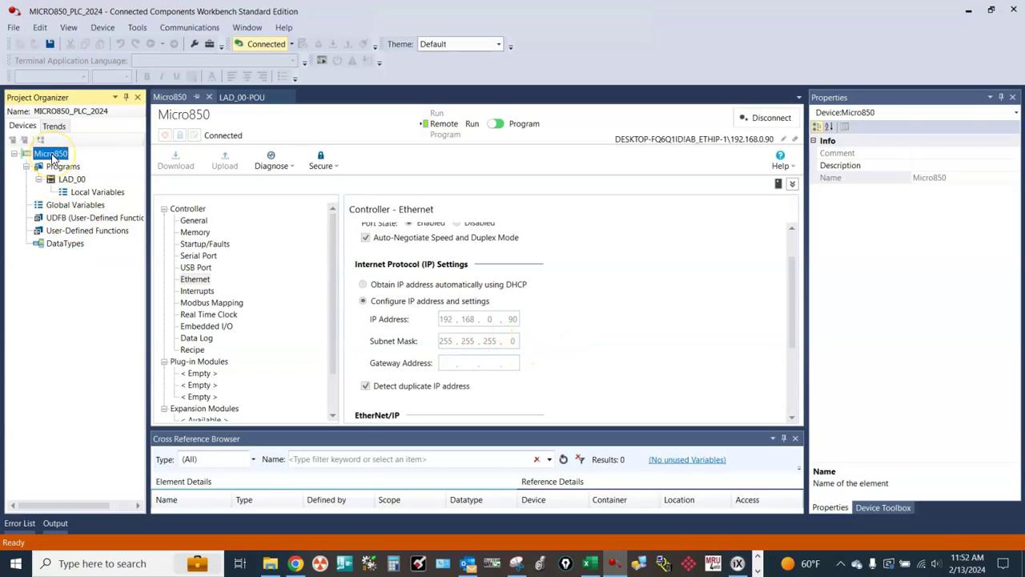
# Open the LAD_00 program and inspect the B3_0_0 contact and the B3_0_1 coil on rung 1.
pyautogui.doubleClick(62, 178)
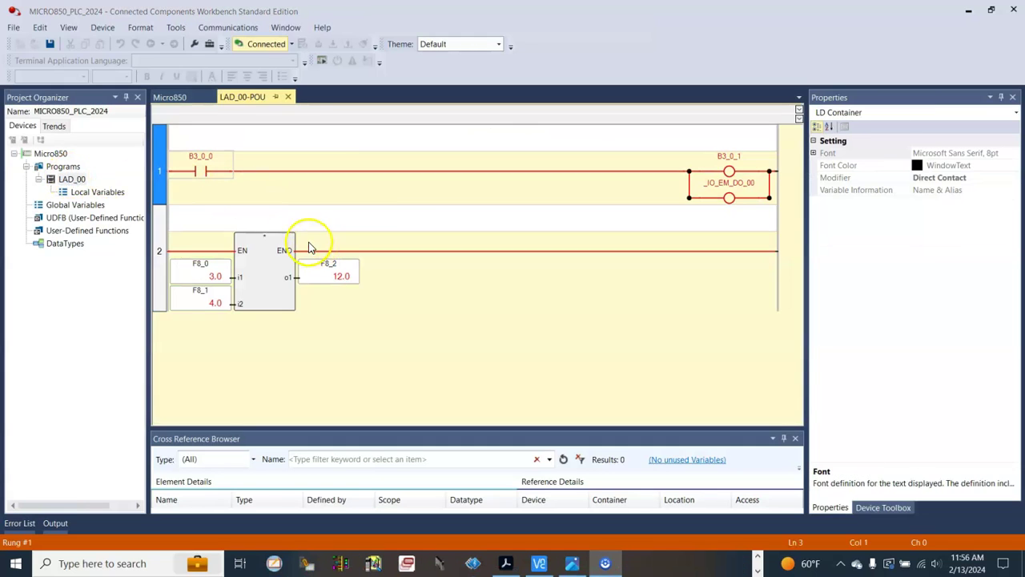
pyautogui.click(196, 175)
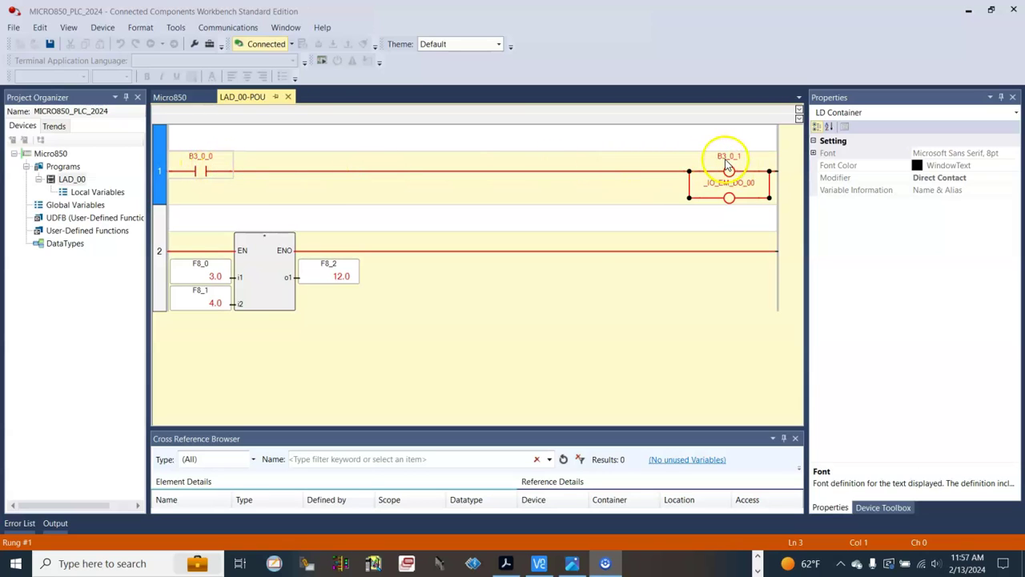
pyautogui.click(727, 164)
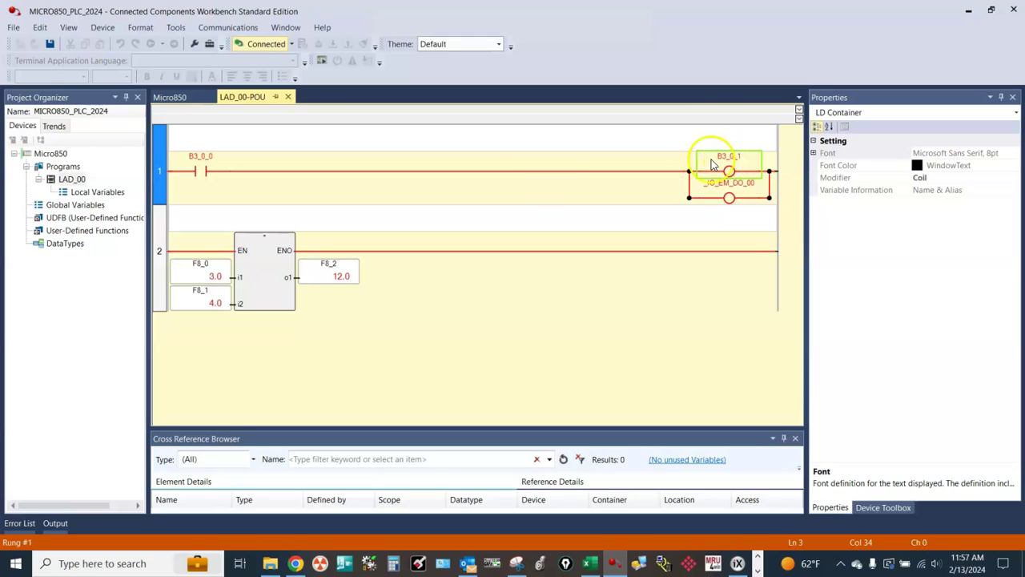
# Toggle the Boolean value of the B3_0_0 contact on rung 1 off and back on.
pyautogui.click(195, 169)
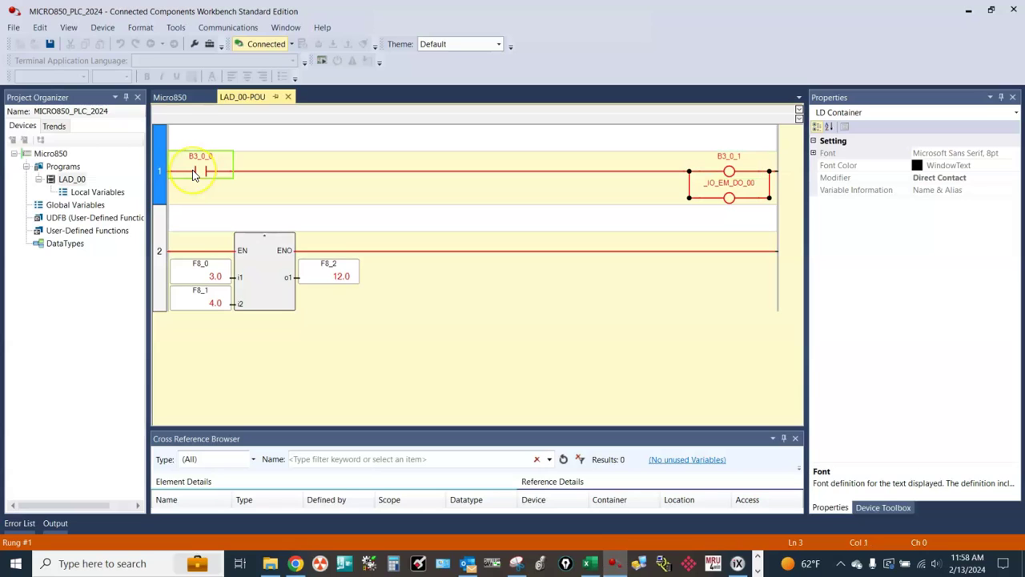
pyautogui.rightClick(195, 171)
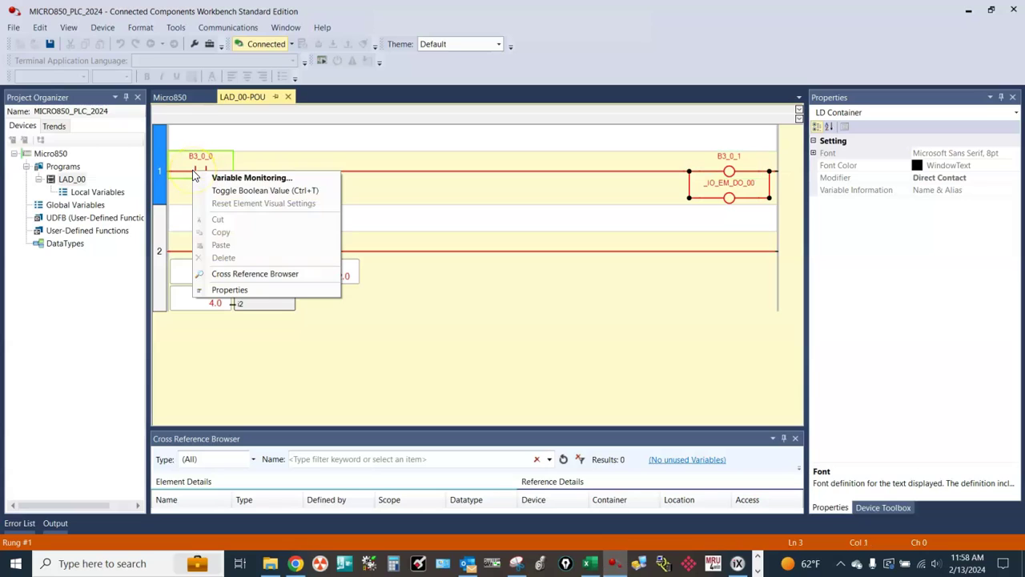
pyautogui.click(237, 191)
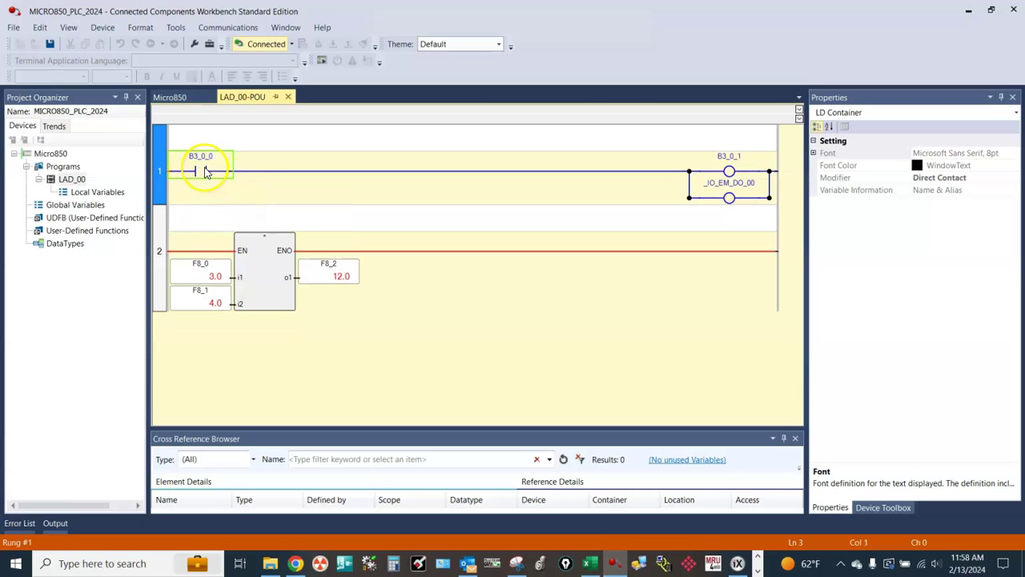
pyautogui.rightClick(205, 171)
pyautogui.click(230, 189)
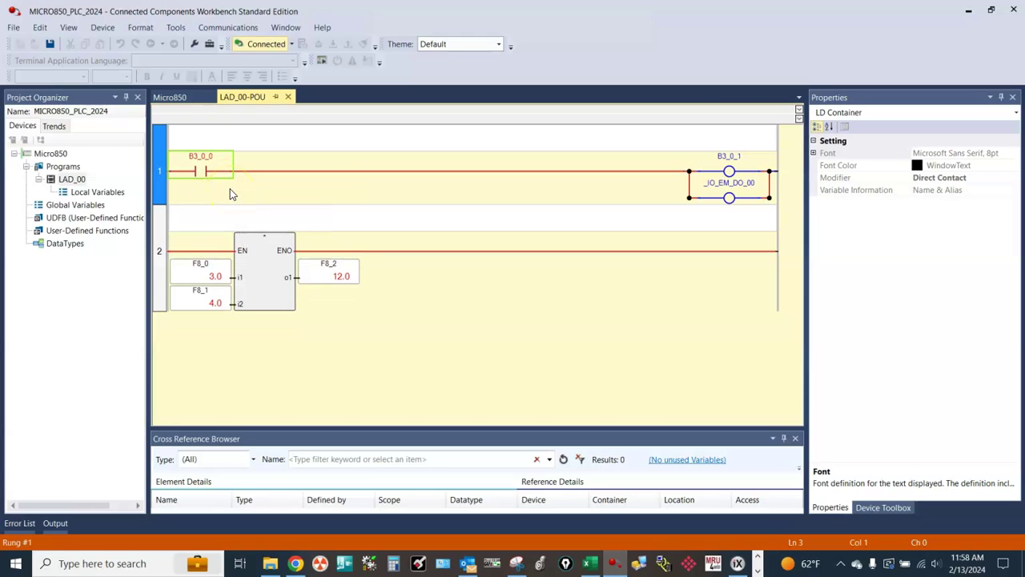
# Inspect the multiplication block on rung 2, its input variable F8_0 and its output variable F8_2.
pyautogui.click(274, 244)
pyautogui.click(193, 276)
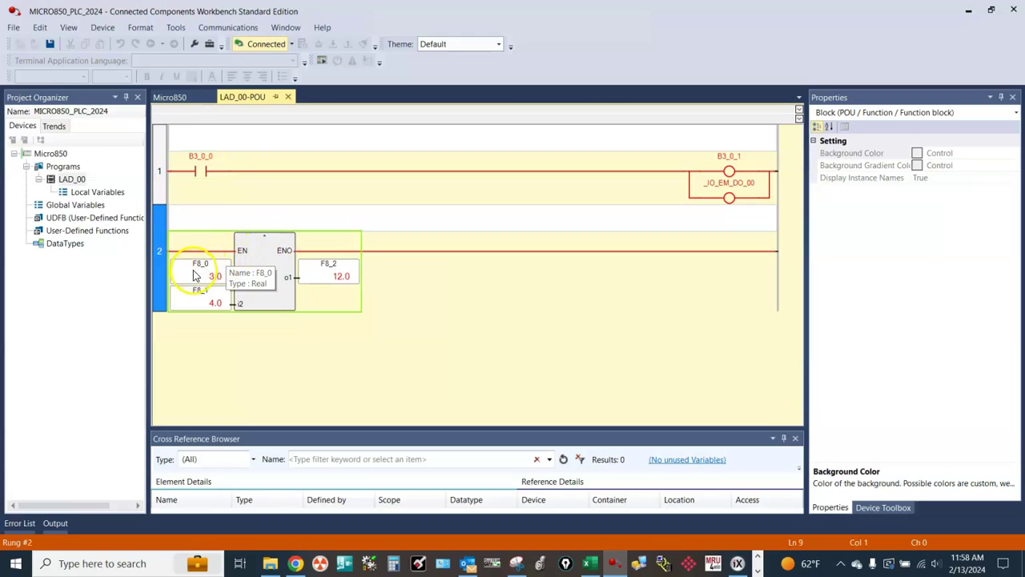
pyautogui.click(201, 273)
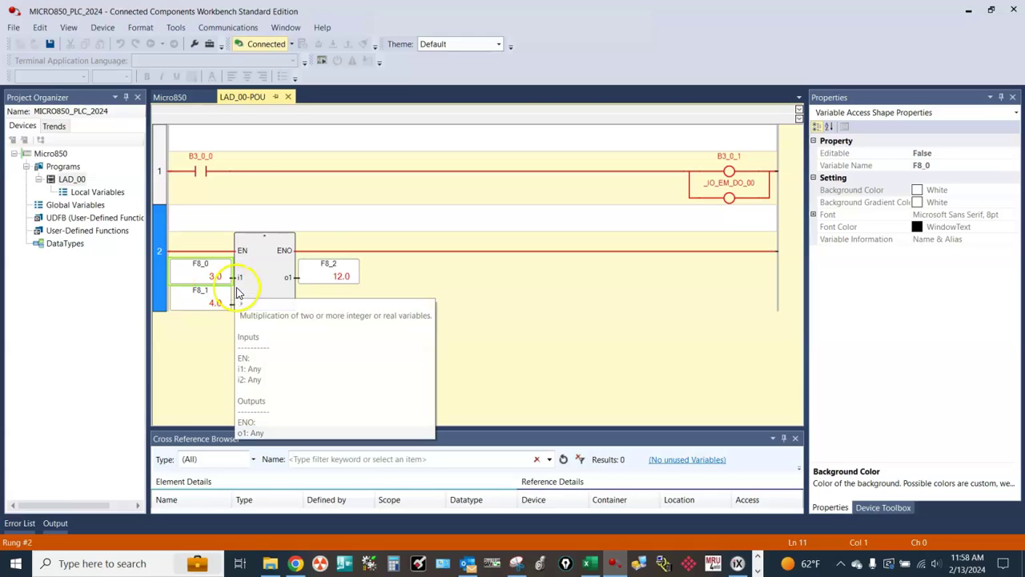
pyautogui.click(328, 274)
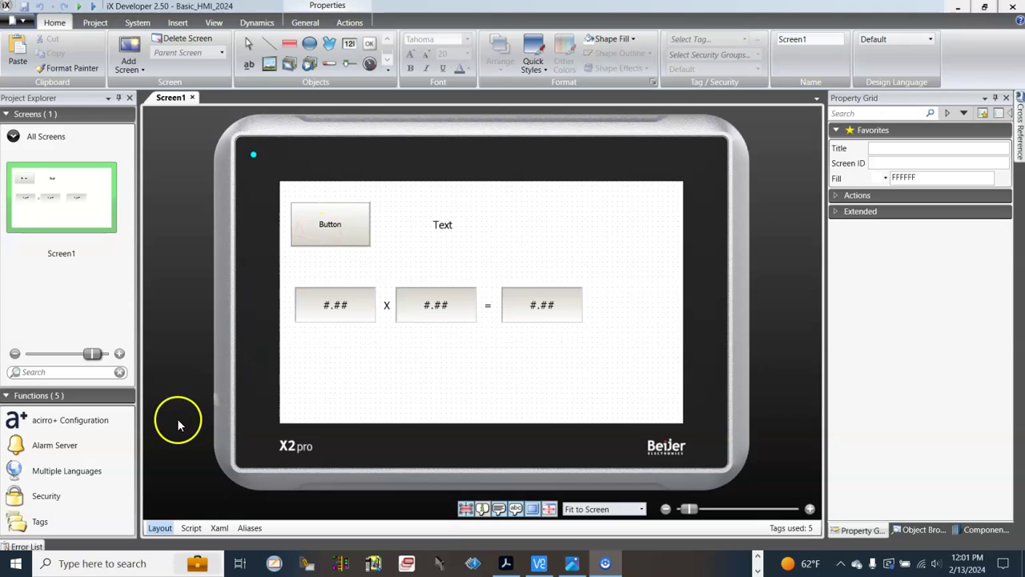
# Open the HMI project's tag configuration and rename Controller1 as Micro850.
pyautogui.moveTo(22, 525); pyautogui.dragTo(85, 524)
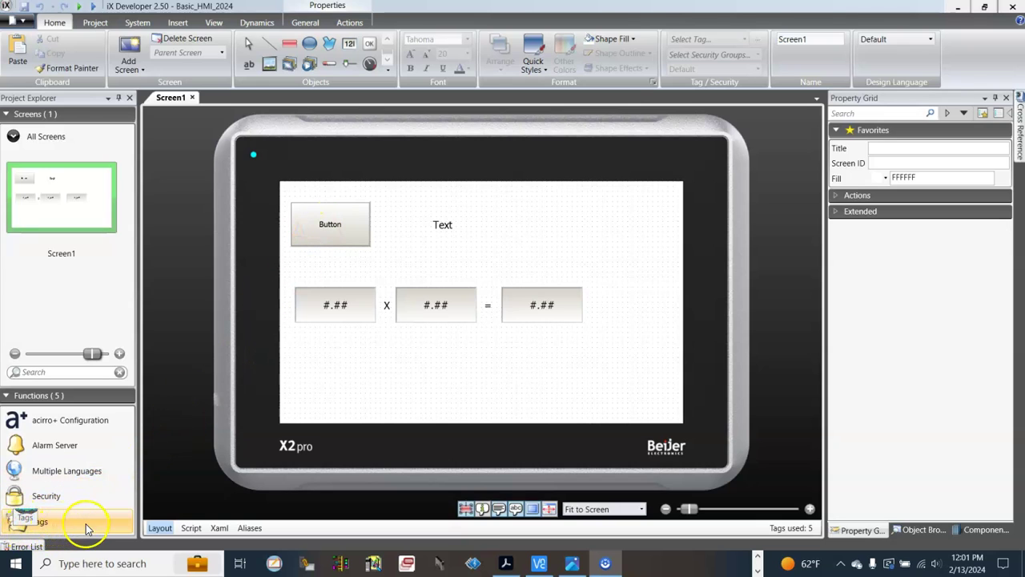
pyautogui.doubleClick(86, 524)
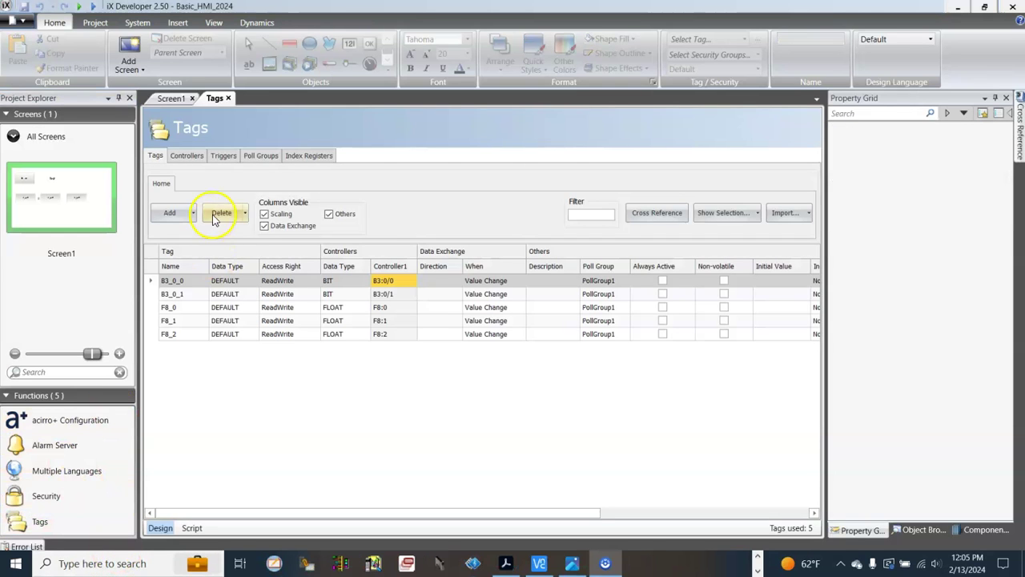
pyautogui.click(184, 158)
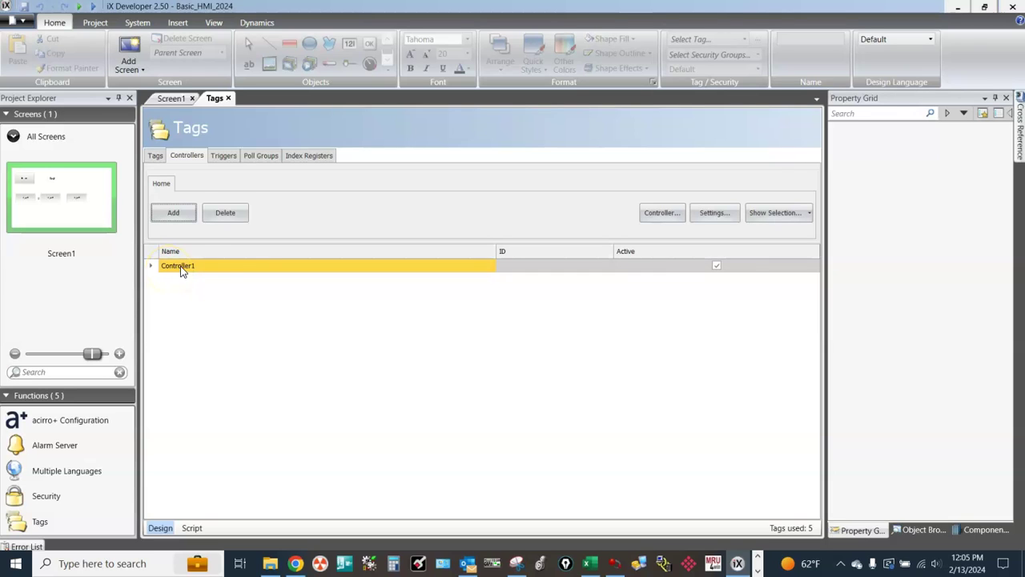
pyautogui.click(206, 269)
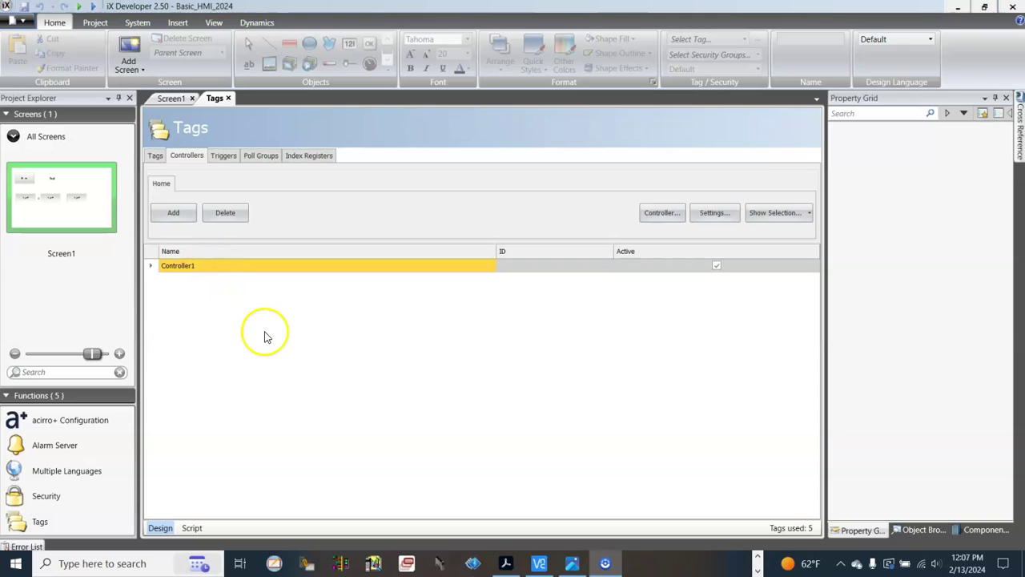
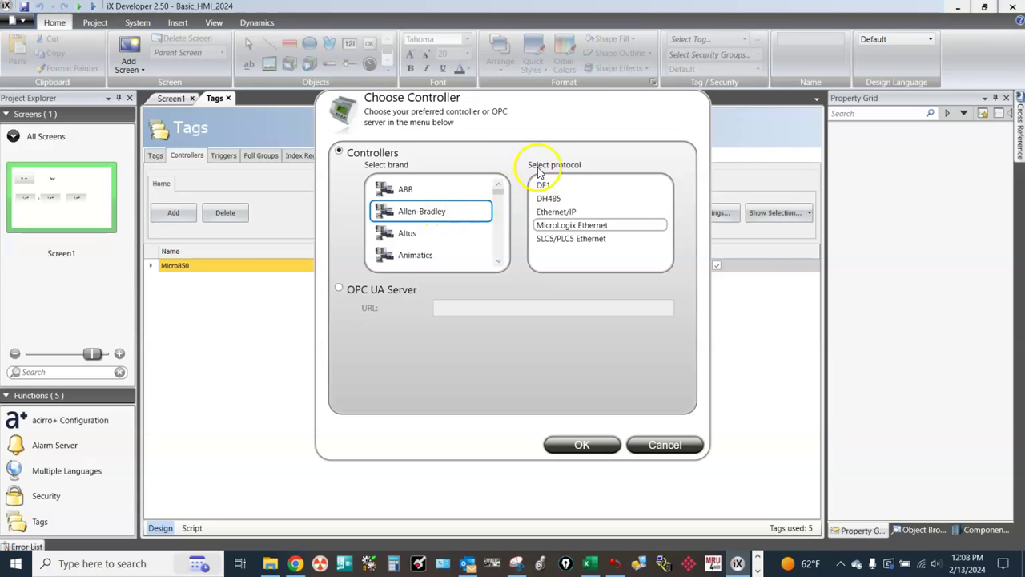
# Change the Micro850 controller's driver to Allen-Bradley Ethernet/IP, leaving the invalid tag addresses as they are.
pyautogui.click(545, 213)
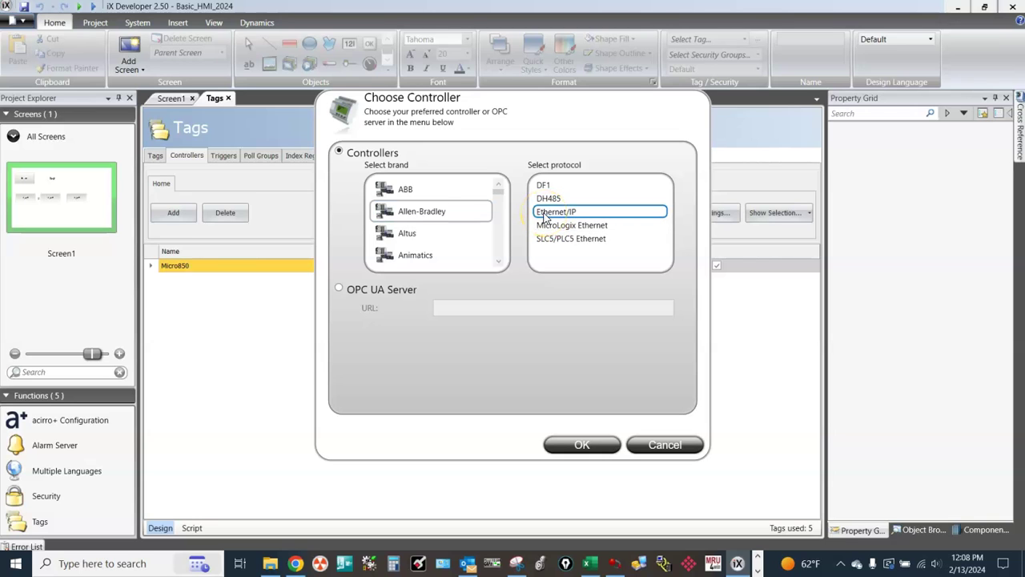
pyautogui.click(581, 443)
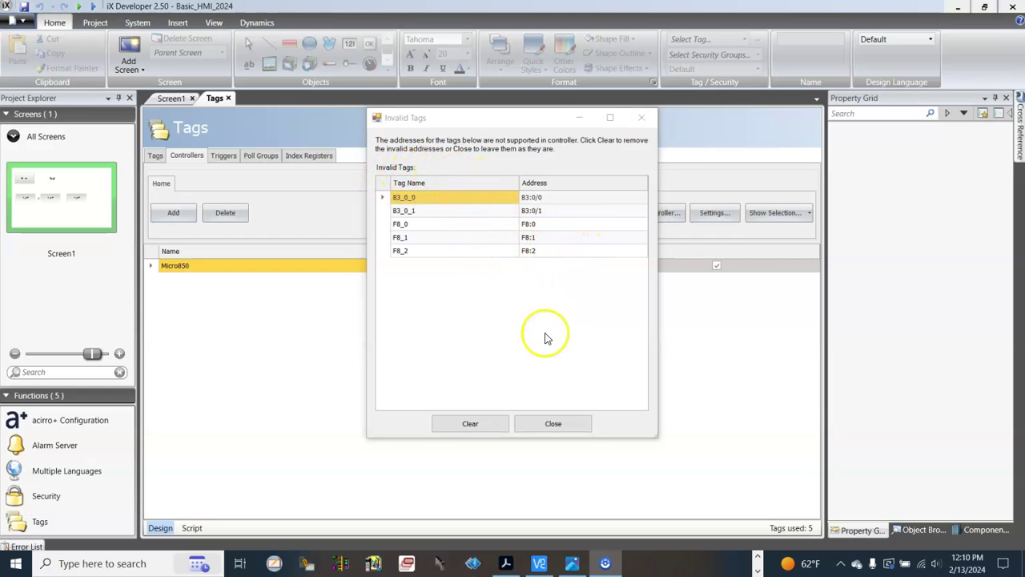
pyautogui.click(578, 427)
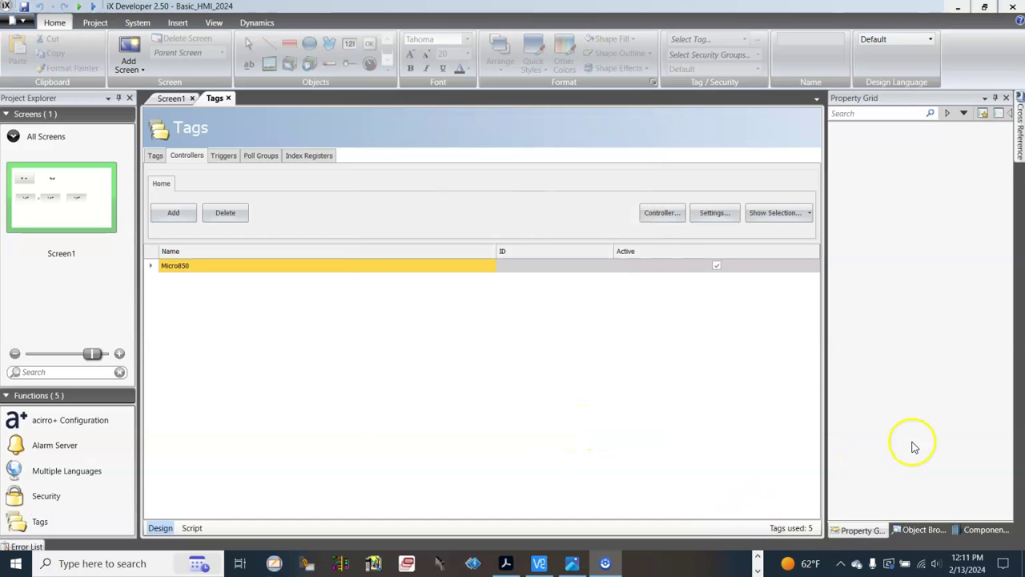
# Set Enable rack position addressing to No in the Micro850 controller's Ethernet/IP settings.
pyautogui.click(720, 215)
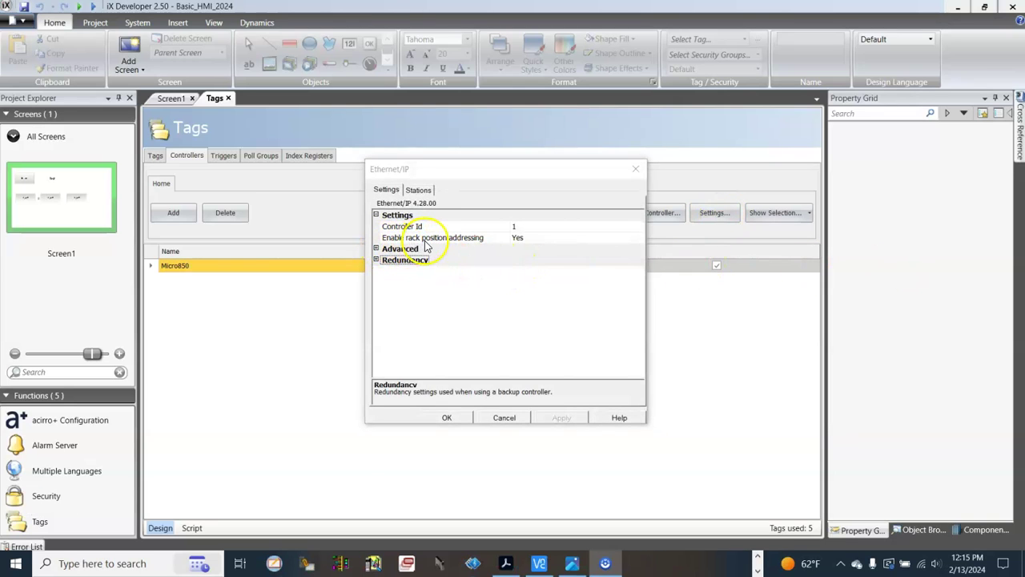
pyautogui.click(518, 239)
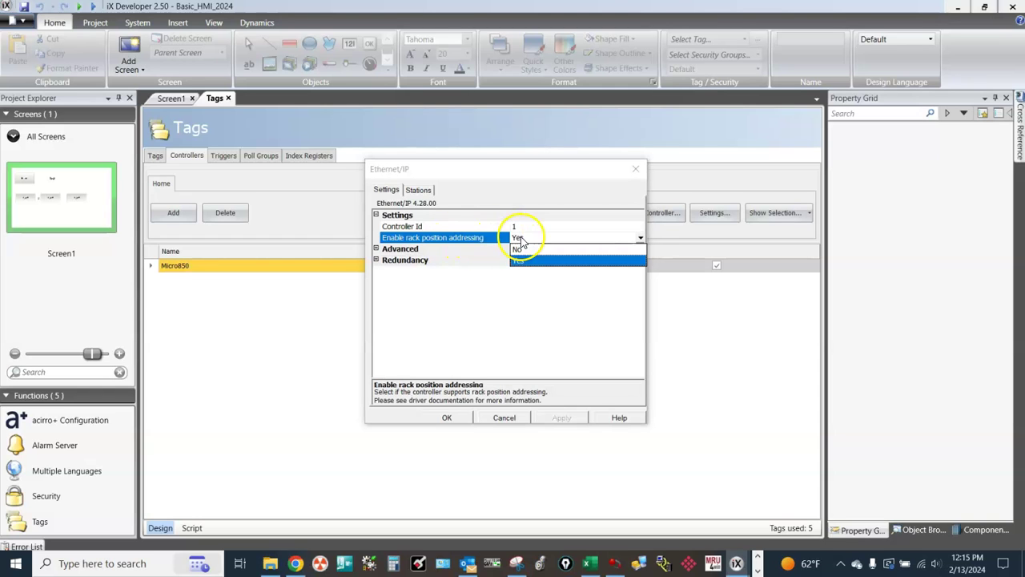
pyautogui.click(520, 251)
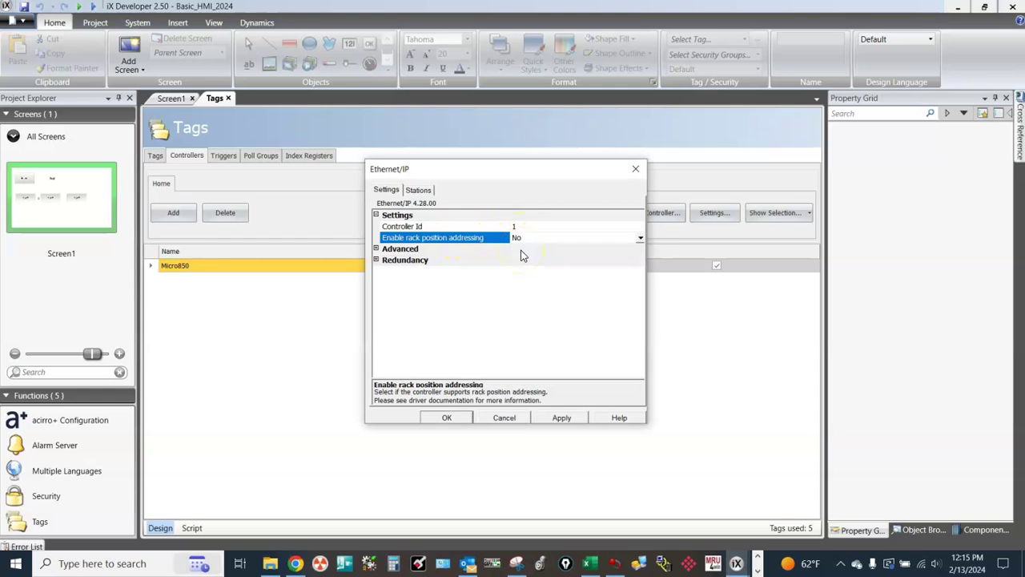
# Set the IP address of station 0 to 192.168.0.90 and accept the Ethernet/IP settings.
pyautogui.click(417, 192)
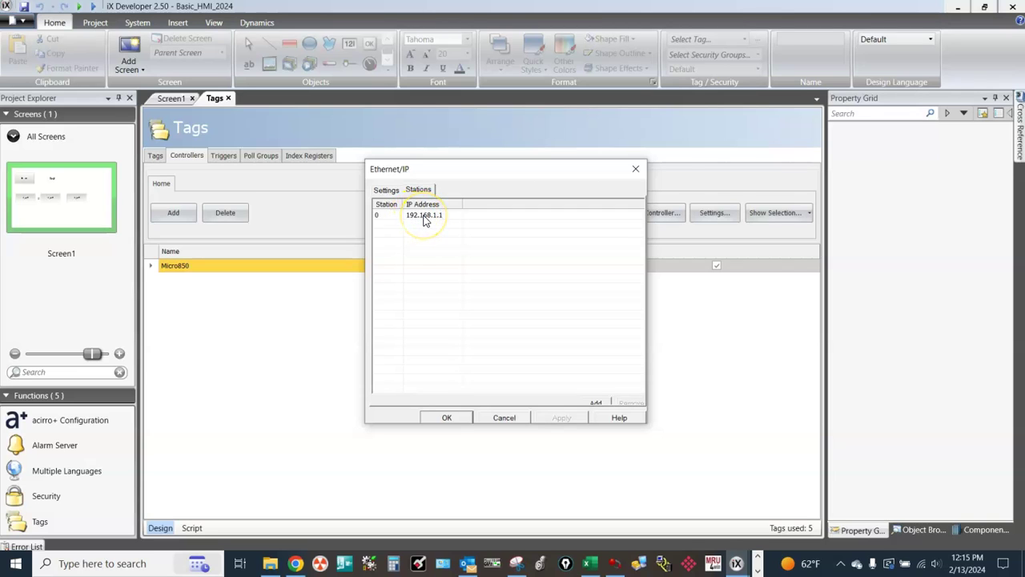
pyautogui.click(424, 215)
pyautogui.write('1')
pyautogui.click(457, 419)
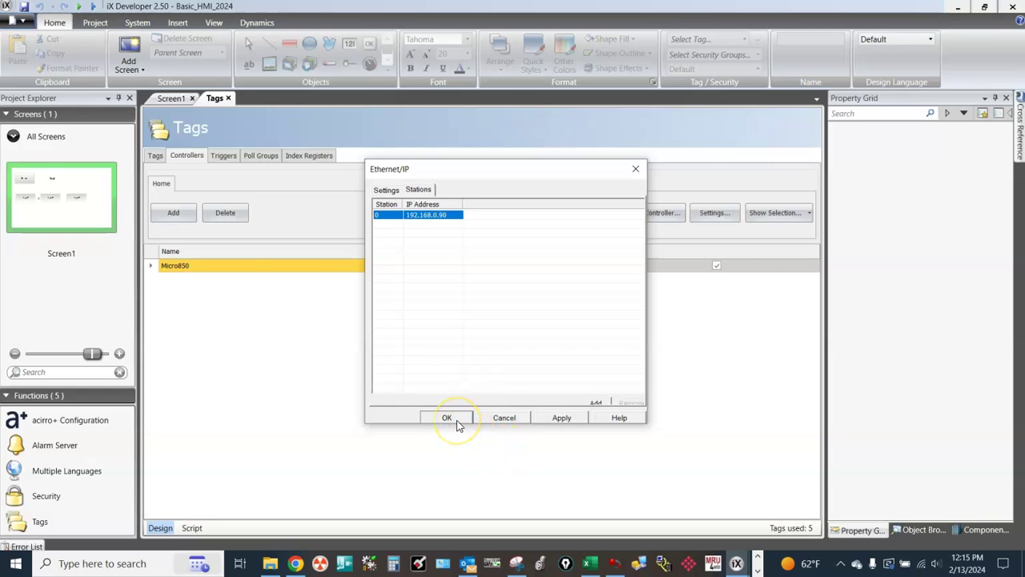
pyautogui.click(455, 421)
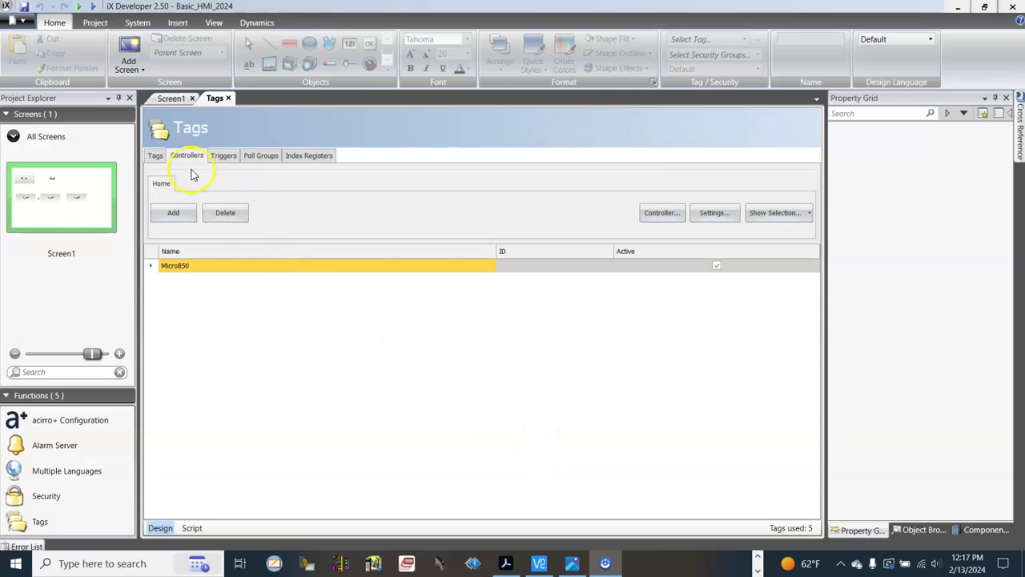
# Return to the HMI tag list, switch to Connected Components Workbench and open the Micro850 global variables.
pyautogui.click(155, 157)
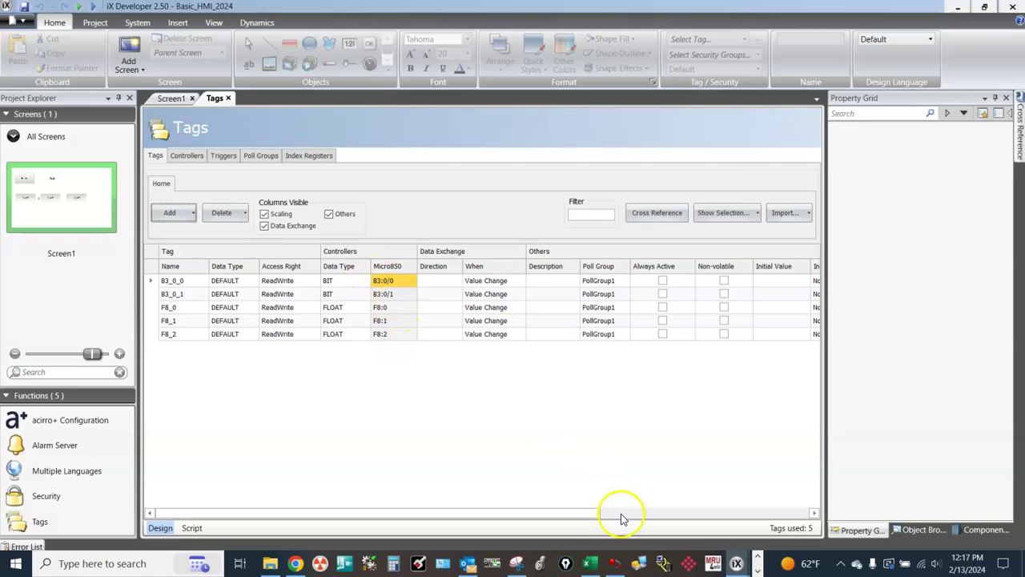
pyautogui.click(615, 565)
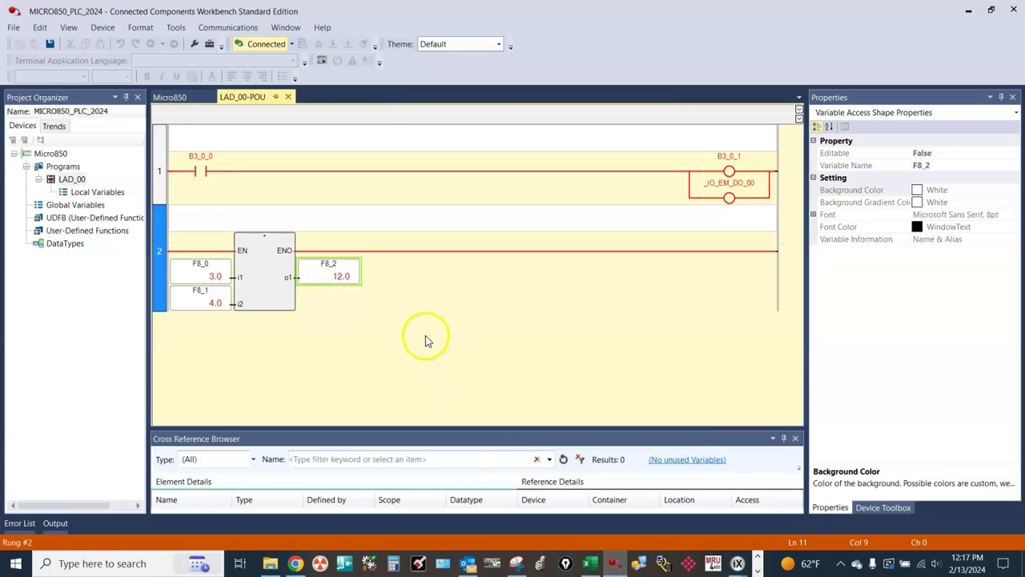
pyautogui.click(98, 208)
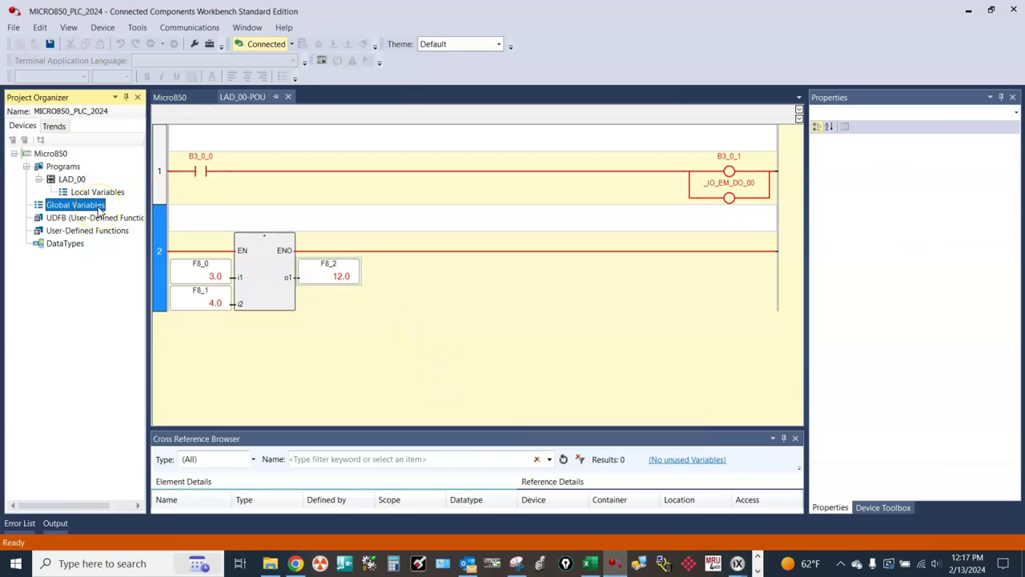
pyautogui.doubleClick(99, 206)
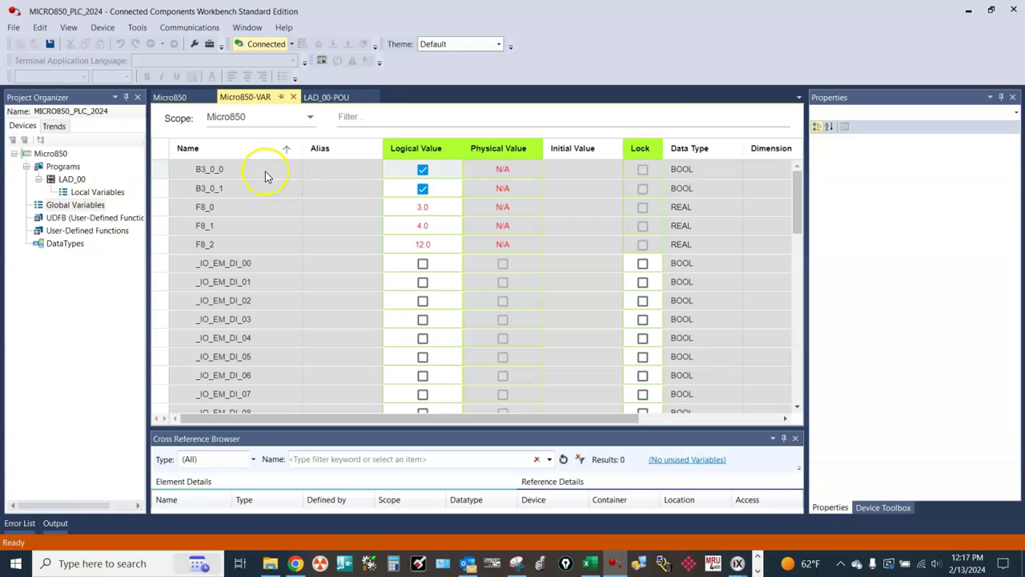
# Examine the names and data types of the B3 and F8 variables in the PLC's global variable list.
pyautogui.click(225, 169)
pyautogui.click(229, 189)
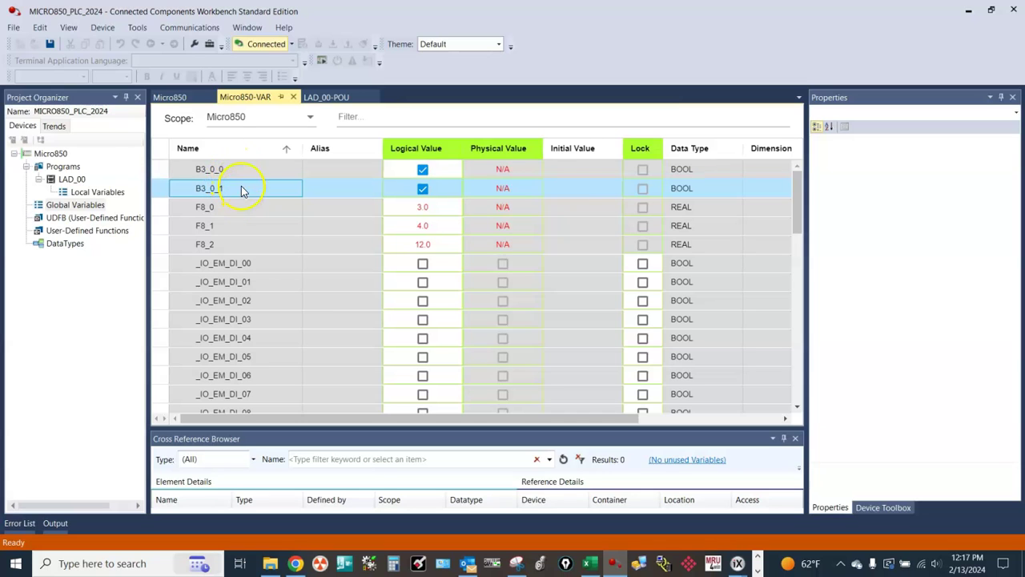
pyautogui.click(242, 211)
pyautogui.click(243, 229)
pyautogui.click(237, 246)
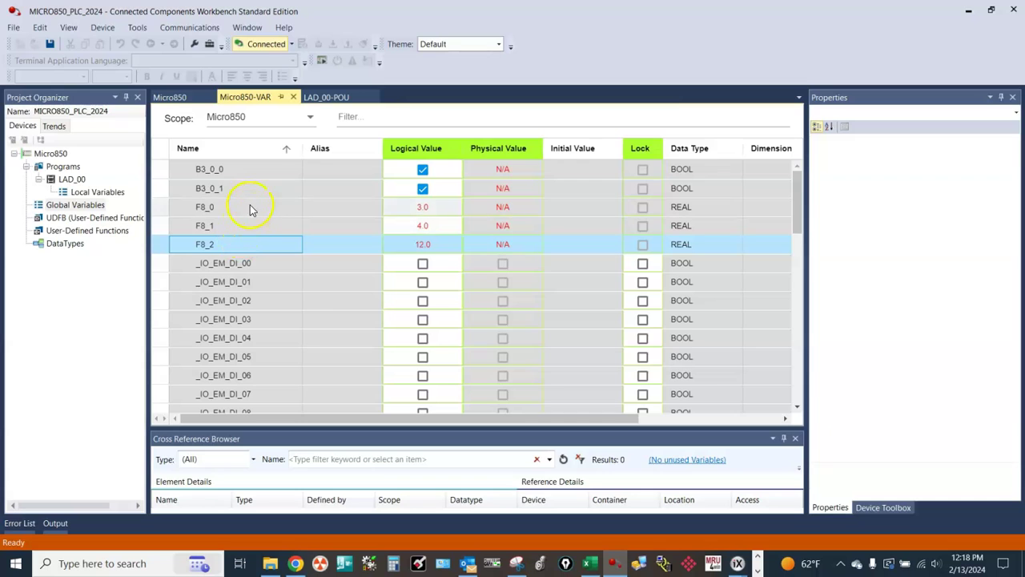
pyautogui.click(196, 173)
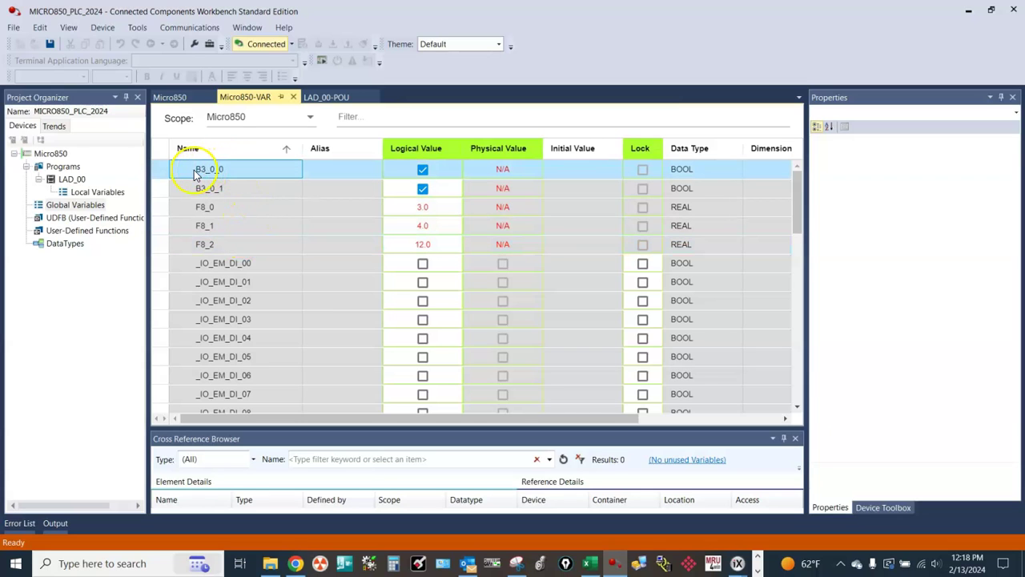
pyautogui.click(218, 210)
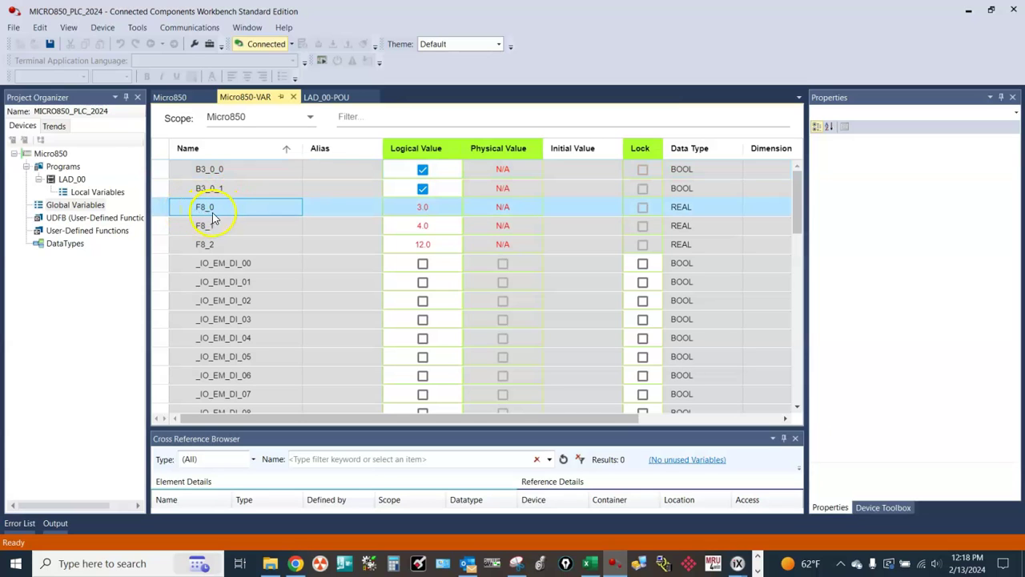
pyautogui.click(202, 229)
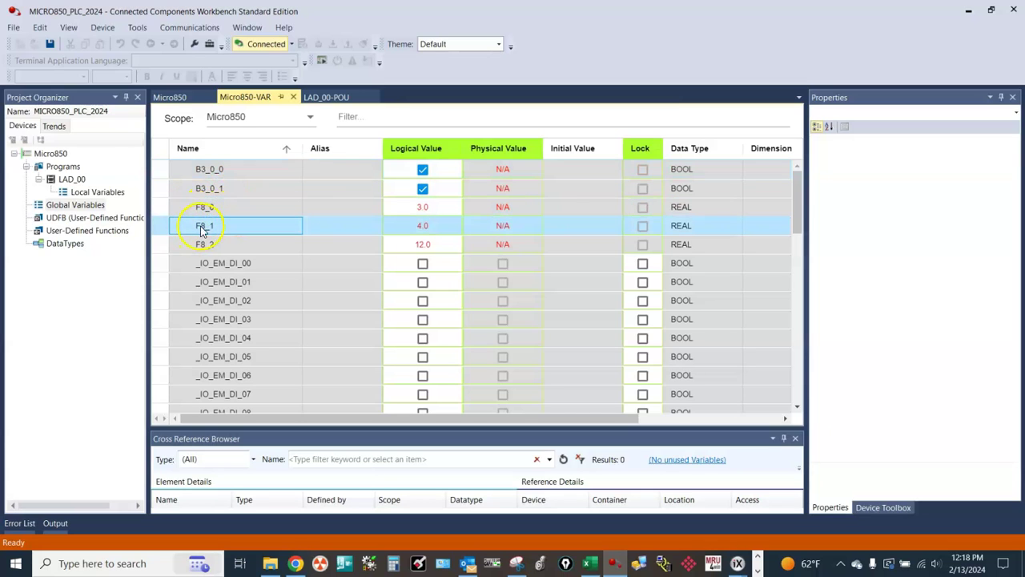
pyautogui.click(204, 246)
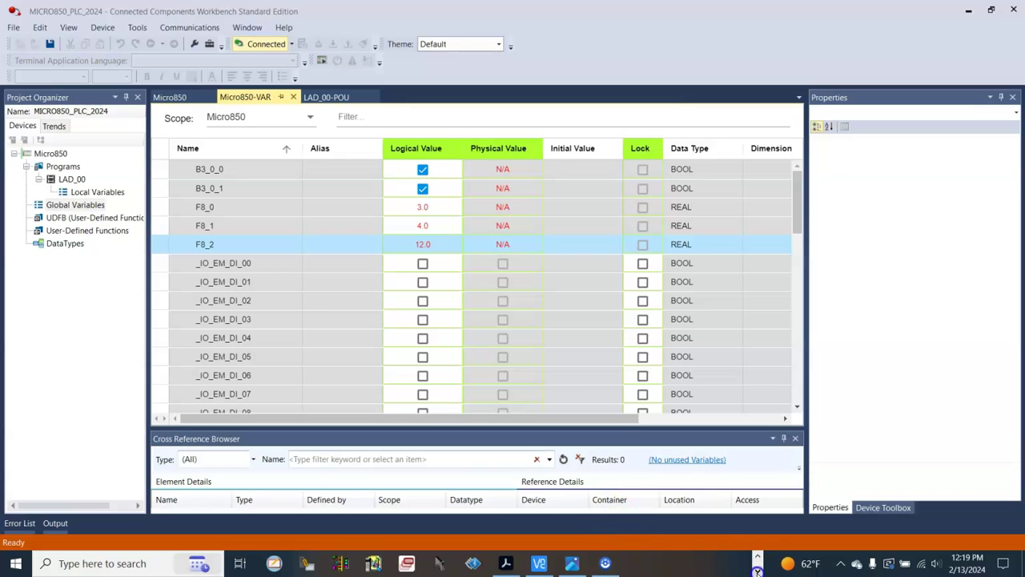
# Switch back to iX Developer and set the Micro850 addresses of the two B3 tags to B3_0_0 and B3_0_1.
pyautogui.click(758, 569)
pyautogui.click(735, 561)
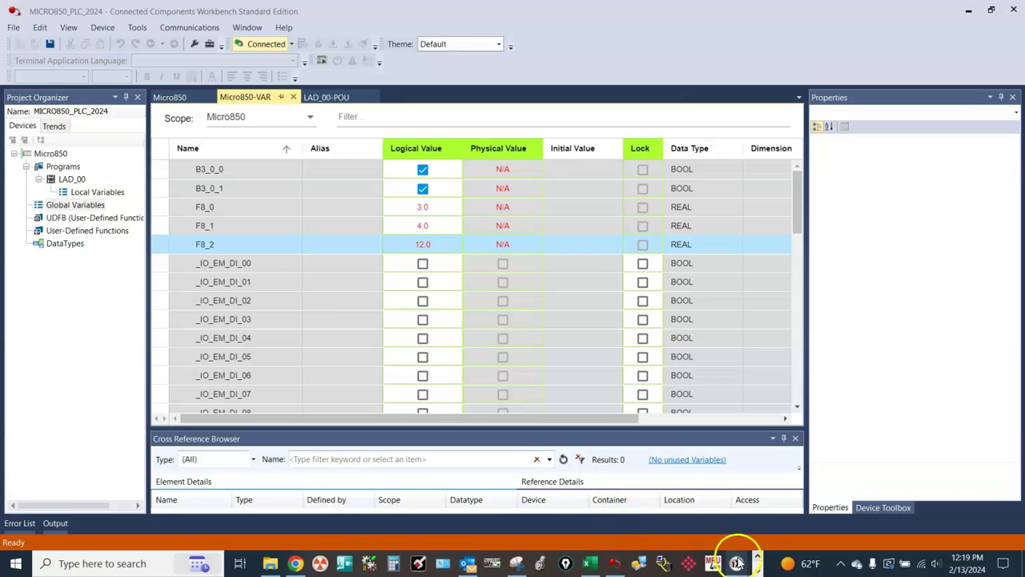
pyautogui.click(661, 522)
pyautogui.click(661, 522)
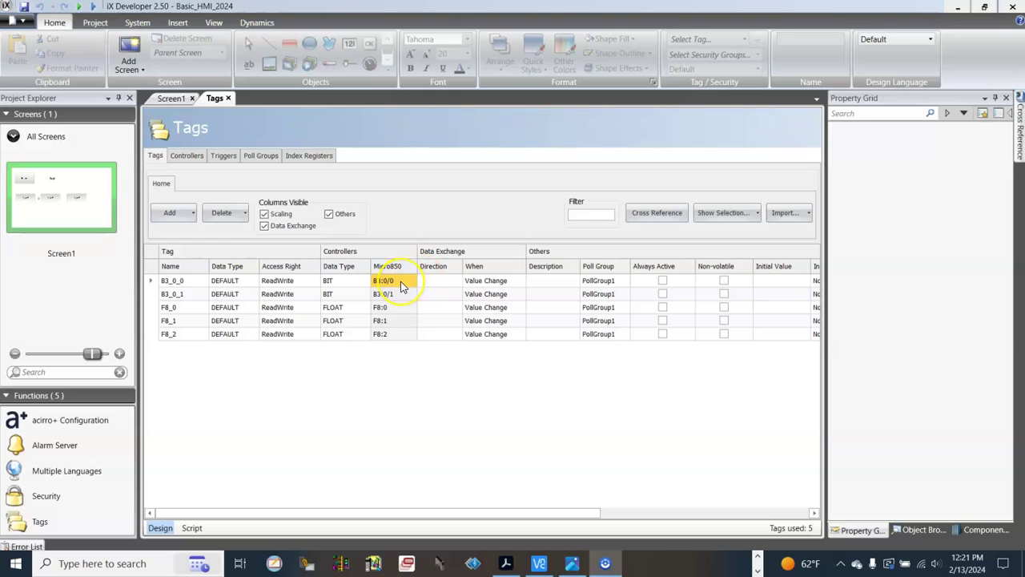
pyautogui.click(400, 281)
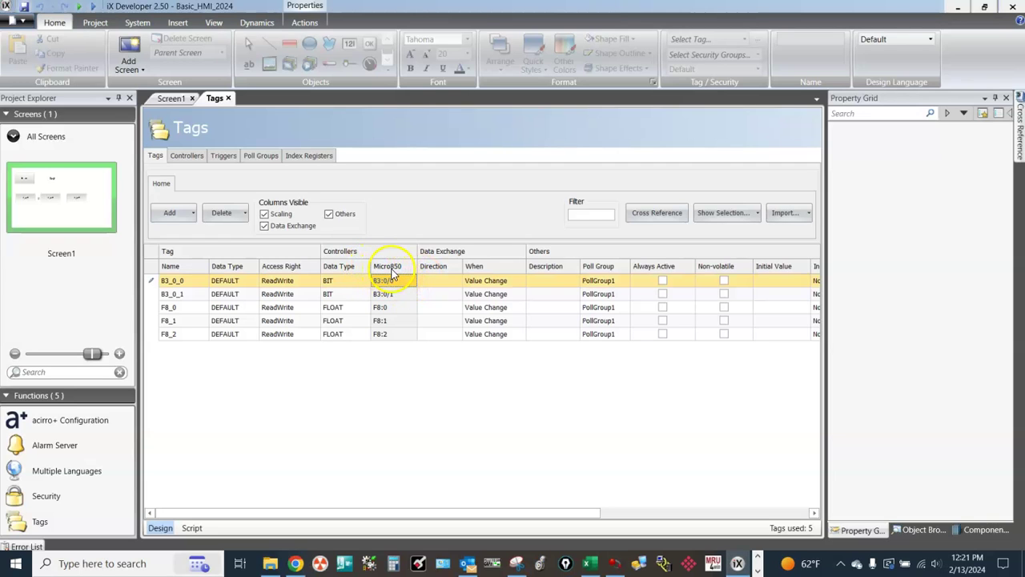
pyautogui.click(392, 276)
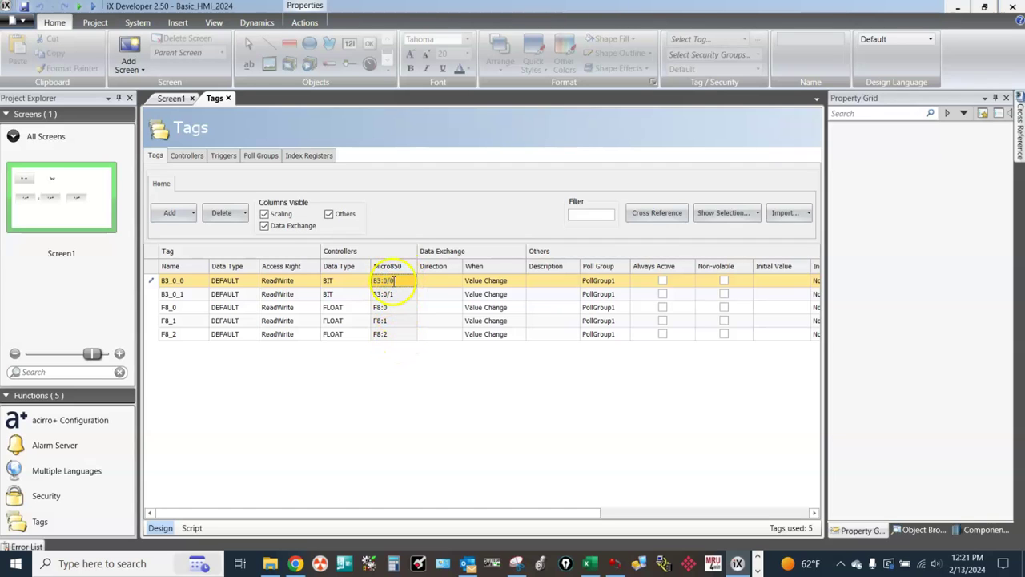
pyautogui.moveTo(381, 280); pyautogui.dragTo(410, 280)
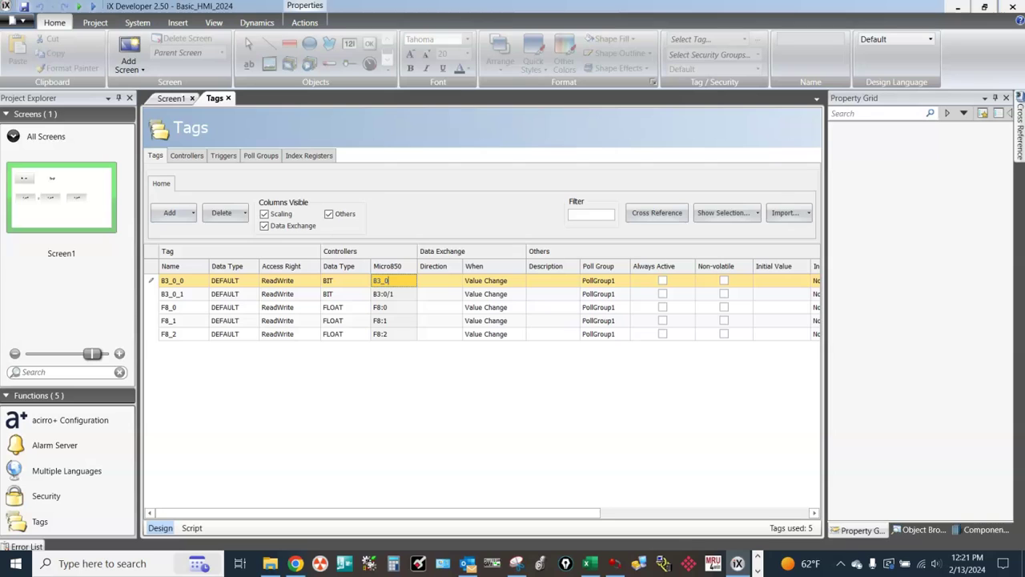
pyautogui.click(392, 295)
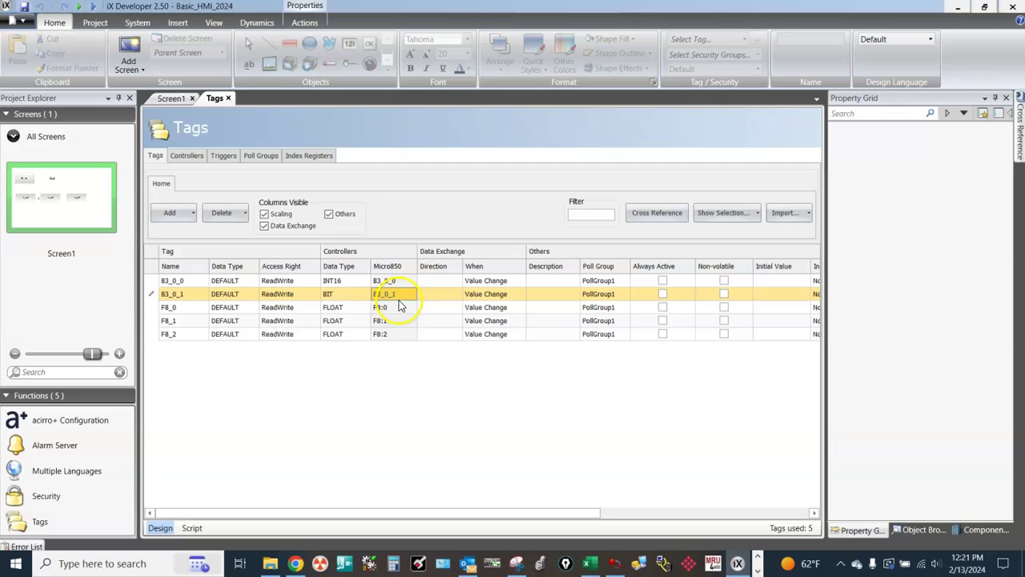
# Set the Micro850 addresses of the three F8 tags to F8_0, F8_1 and F8_2.
pyautogui.click(385, 308)
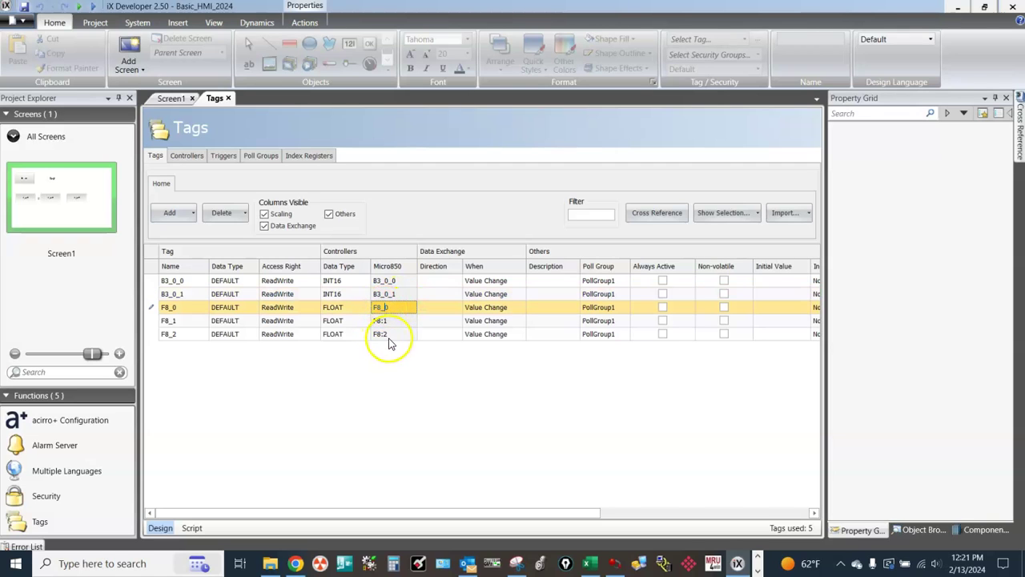
pyautogui.click(384, 321)
pyautogui.moveTo(384, 323); pyautogui.dragTo(384, 336)
pyautogui.write('_')
pyautogui.click(384, 336)
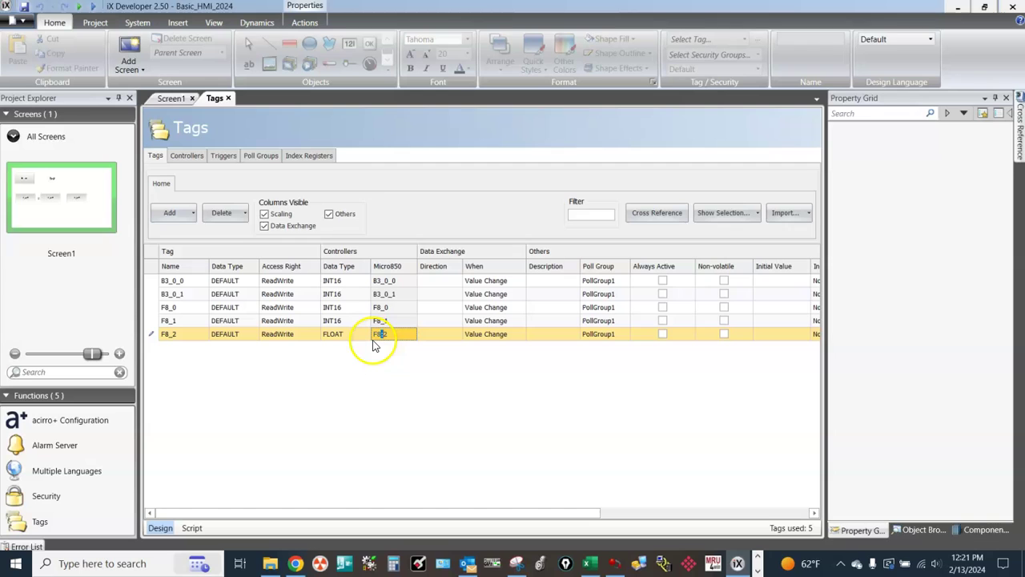
pyautogui.press('Return')
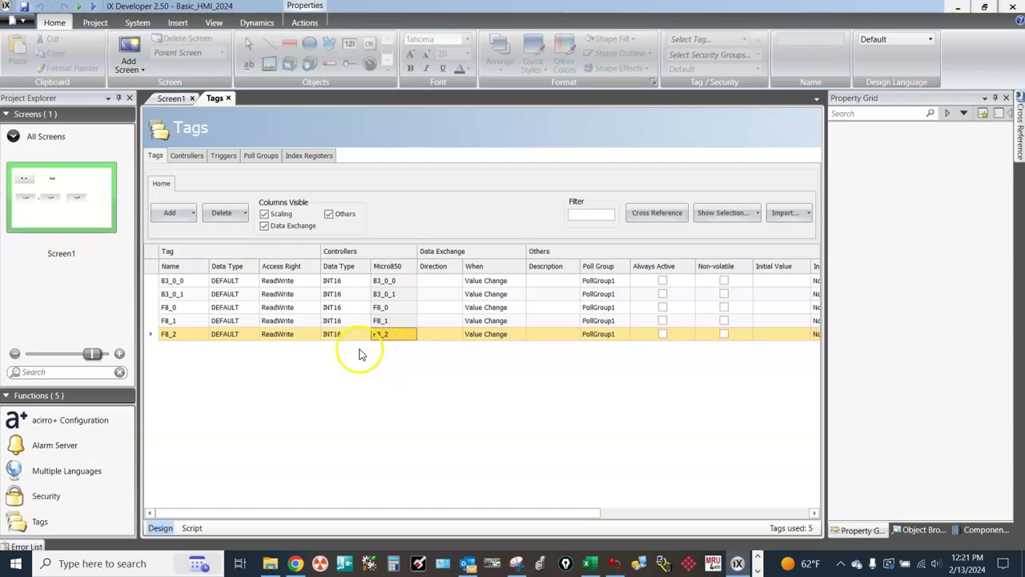
# Set the controller data type of tag B3_0_0 to BOOL.
pyautogui.click(344, 287)
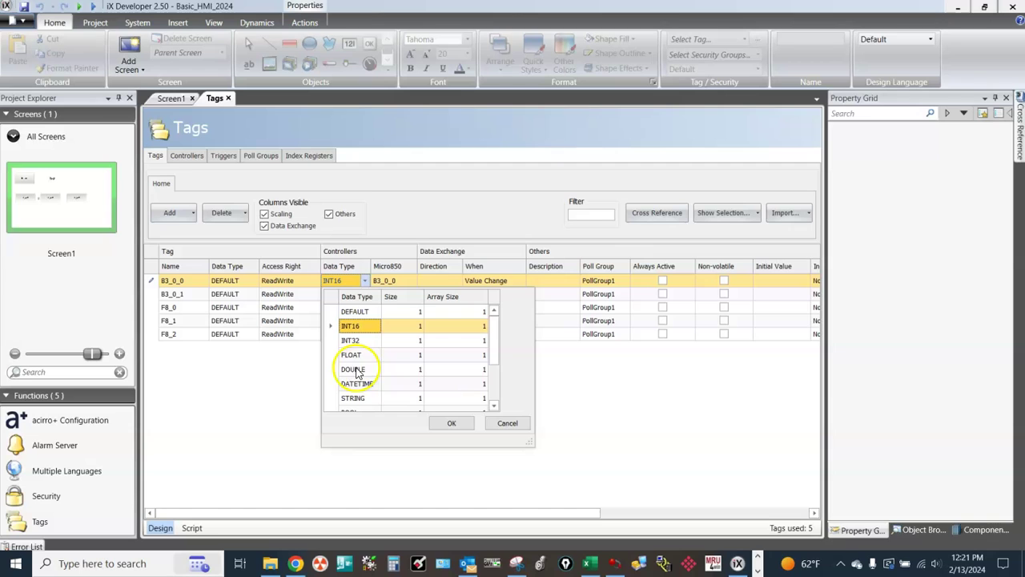
pyautogui.scroll(-1, 359, 367)
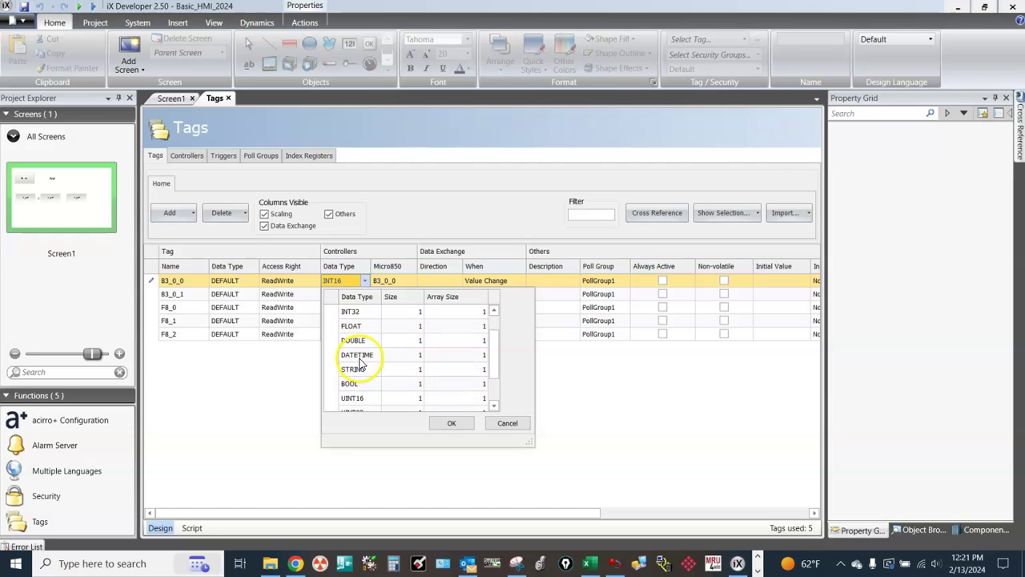
pyautogui.click(359, 388)
pyautogui.click(359, 390)
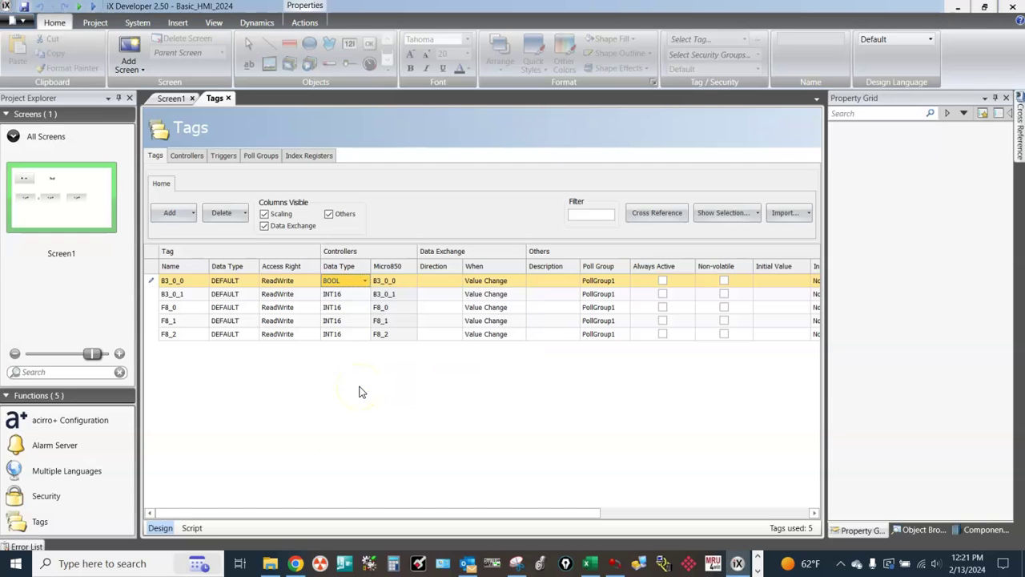
# Set the controller data type of tag B3_0_1 to BOOL.
pyautogui.click(350, 296)
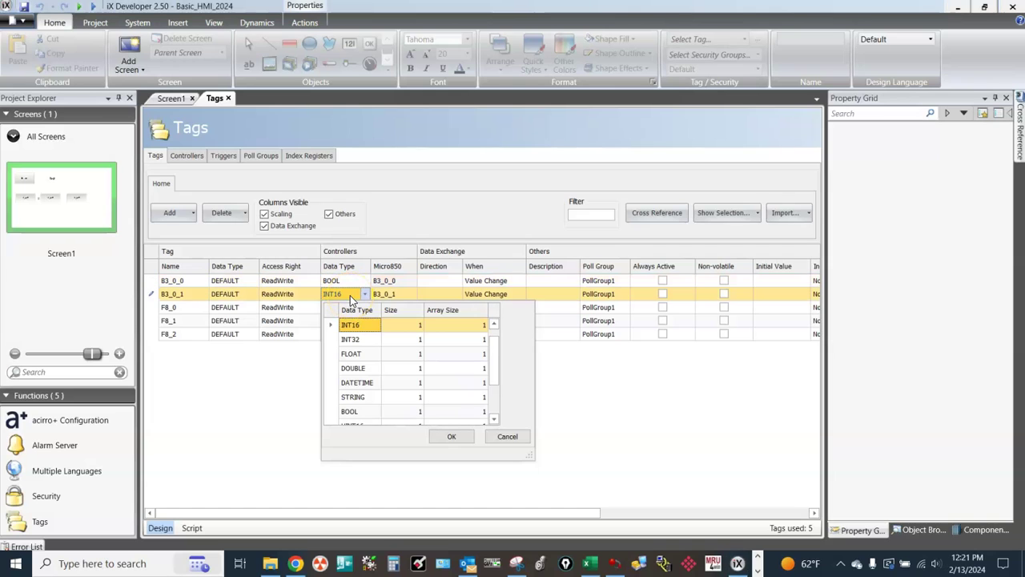
pyautogui.click(364, 294)
pyautogui.click(364, 294)
pyautogui.scroll(-1, 357, 376)
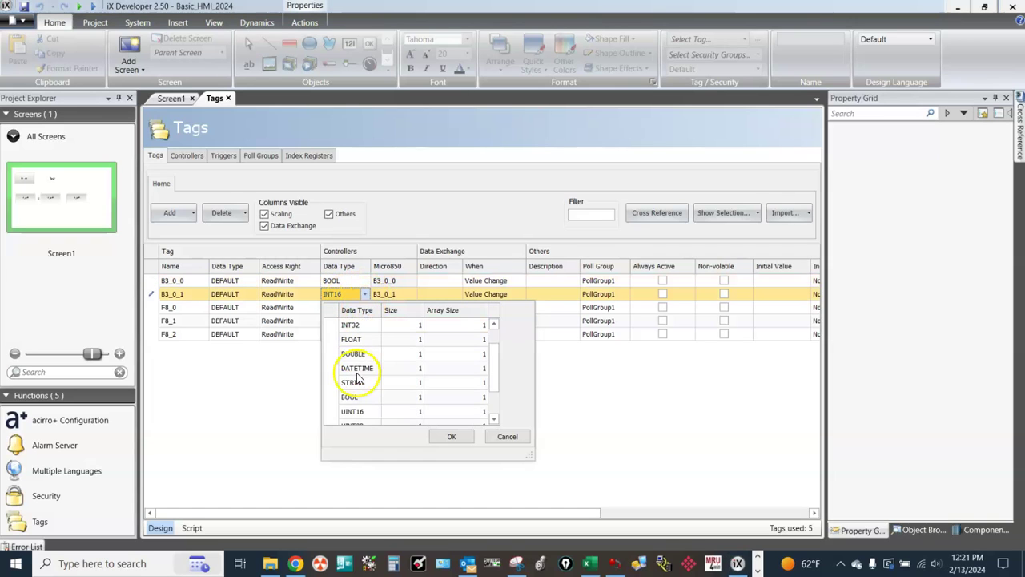
pyautogui.click(355, 398)
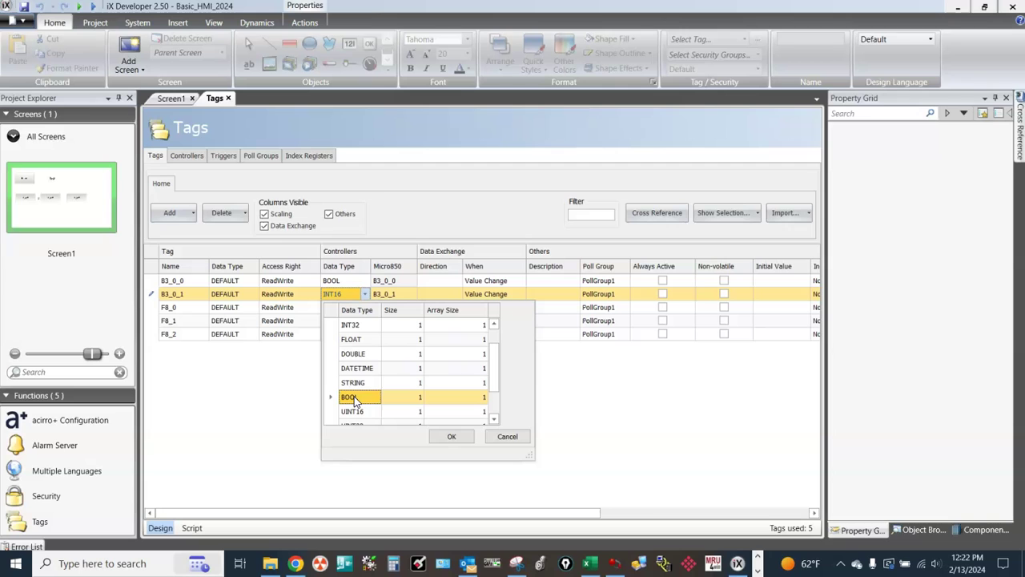
pyautogui.click(354, 399)
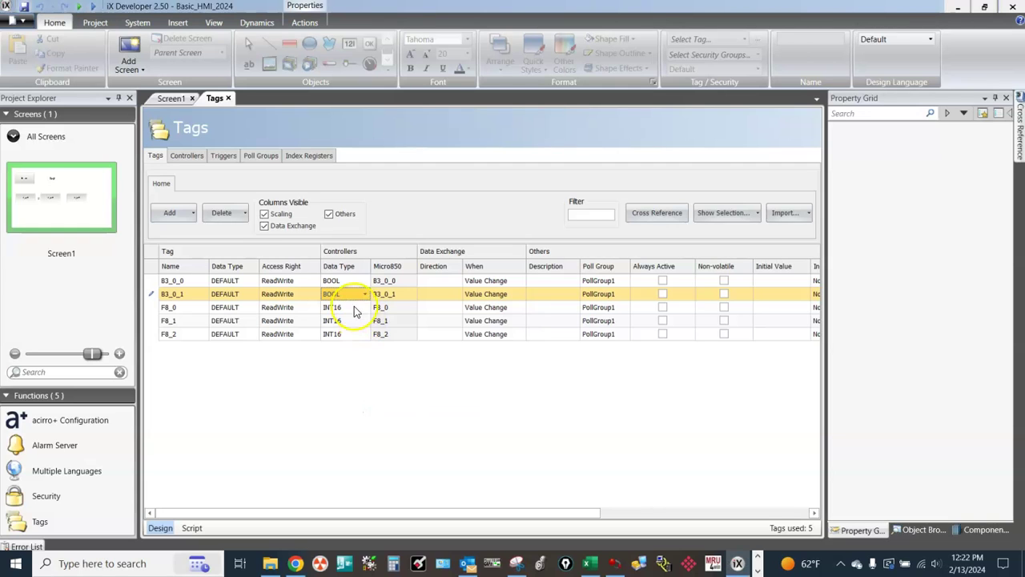
pyautogui.click(384, 296)
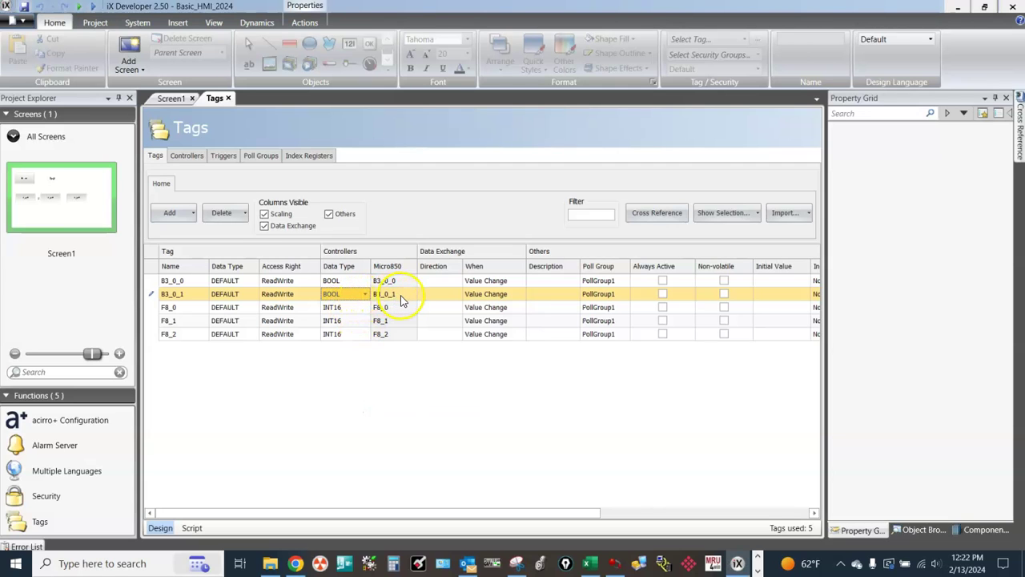
pyautogui.click(400, 295)
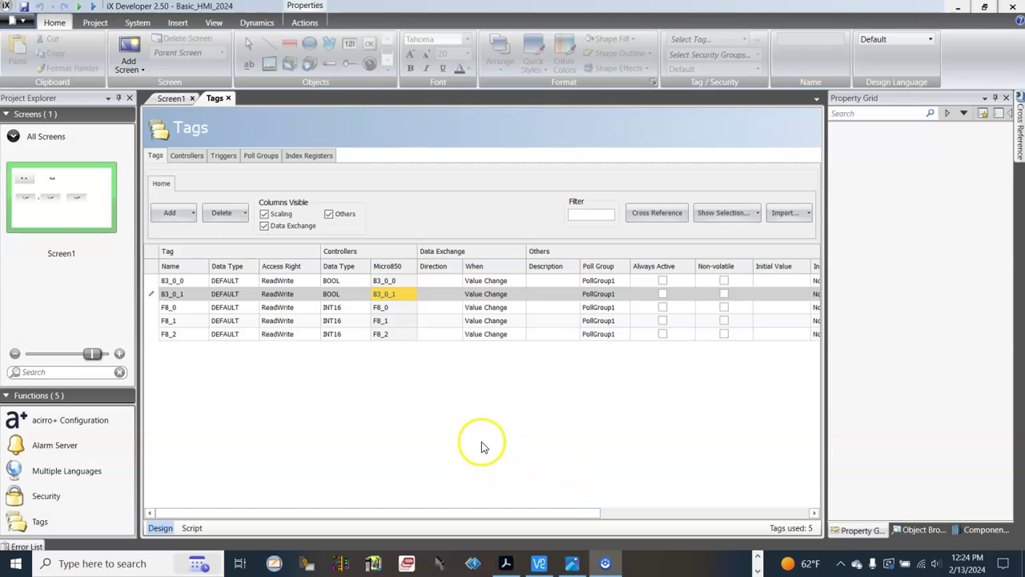
# Set the controller data type of tag F8_0 to FLOAT.
pyautogui.click(366, 312)
pyautogui.click(365, 308)
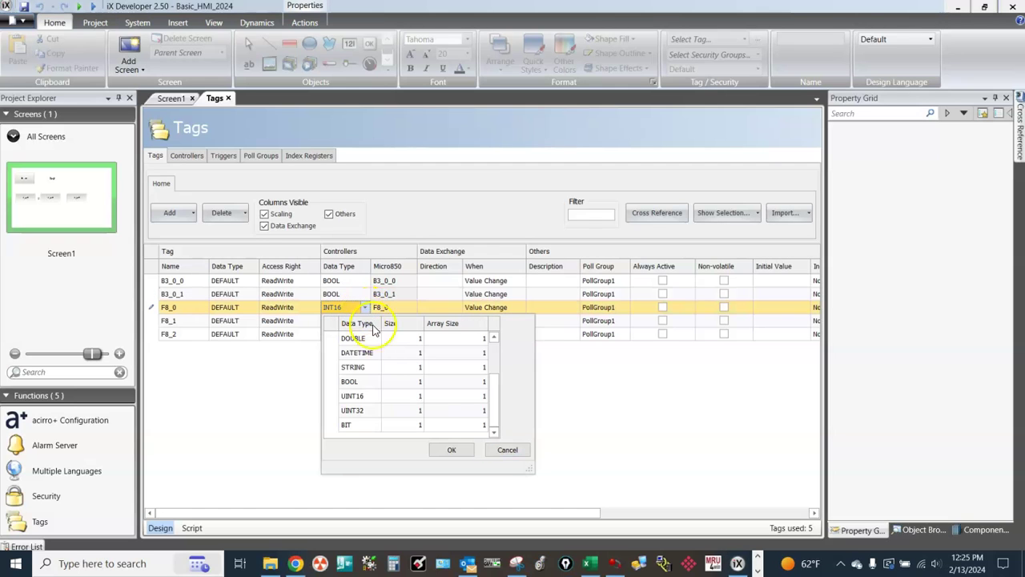
pyautogui.moveTo(495, 396); pyautogui.dragTo(491, 381)
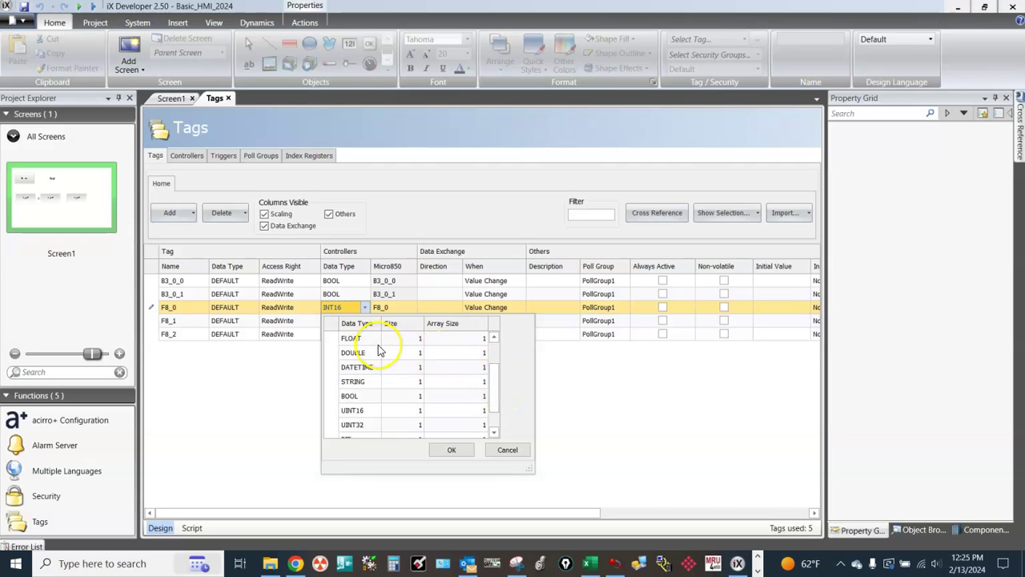
pyautogui.doubleClick(352, 338)
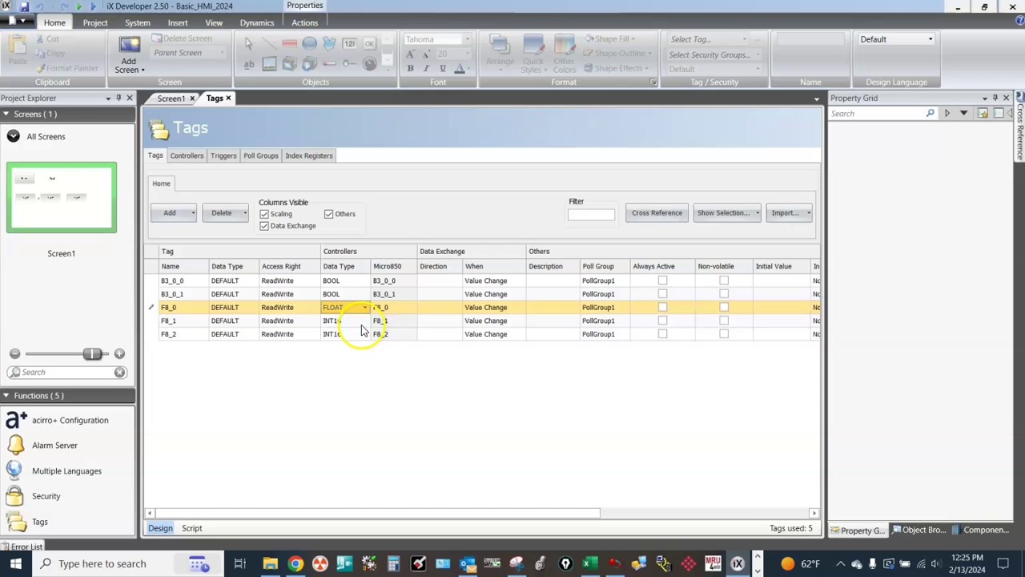
# Set the controller data type of tags F8_1 and F8_2 to FLOAT.
pyautogui.click(362, 324)
pyautogui.click(365, 321)
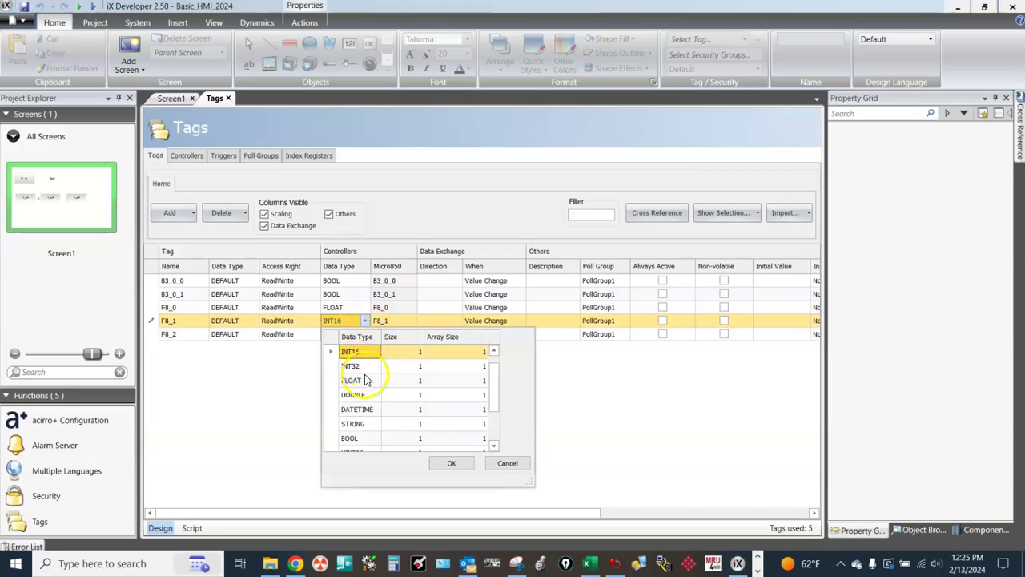
pyautogui.doubleClick(364, 379)
pyautogui.click(362, 334)
pyautogui.click(365, 334)
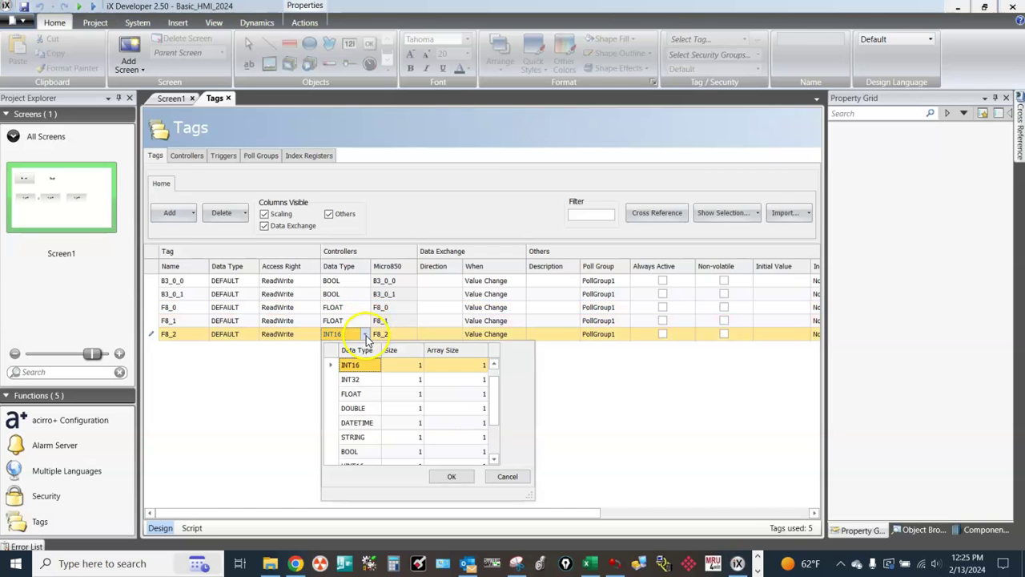
pyautogui.doubleClick(353, 393)
pyautogui.click(348, 388)
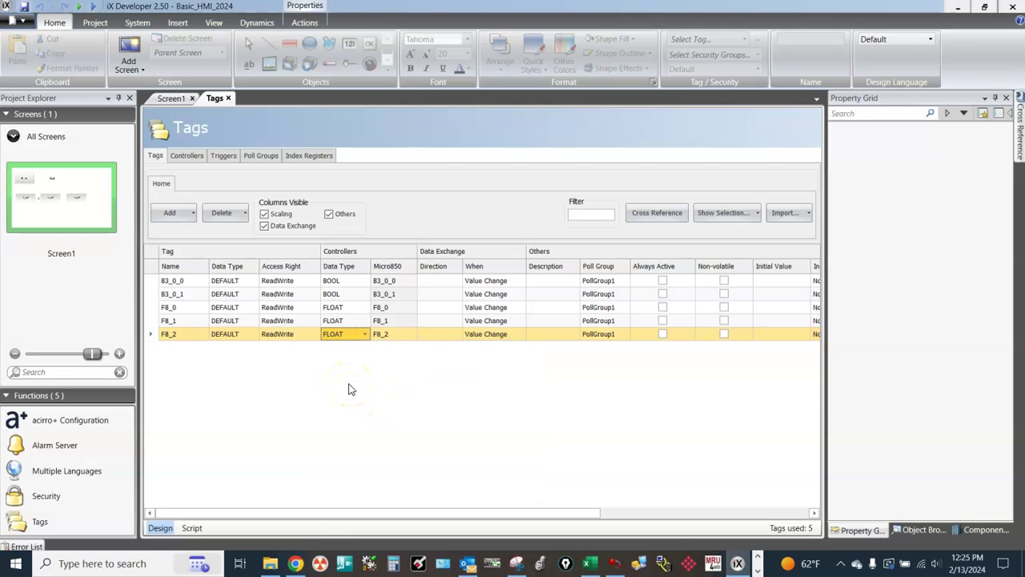
pyautogui.click(311, 530)
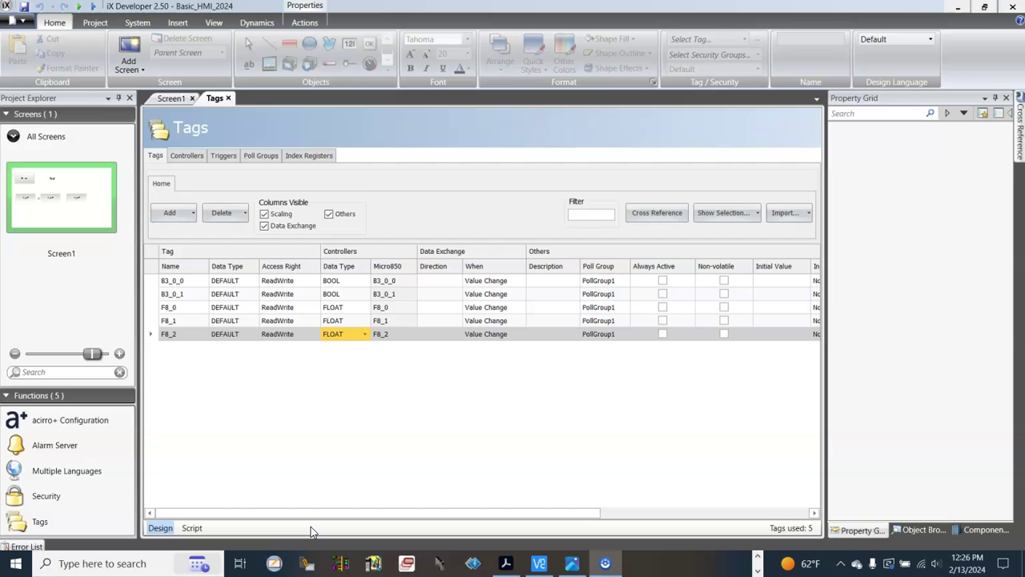
# Close the tag list and run the HMI project in the simulator, placing the runtime window beside the PLC ladder program.
pyautogui.click(228, 98)
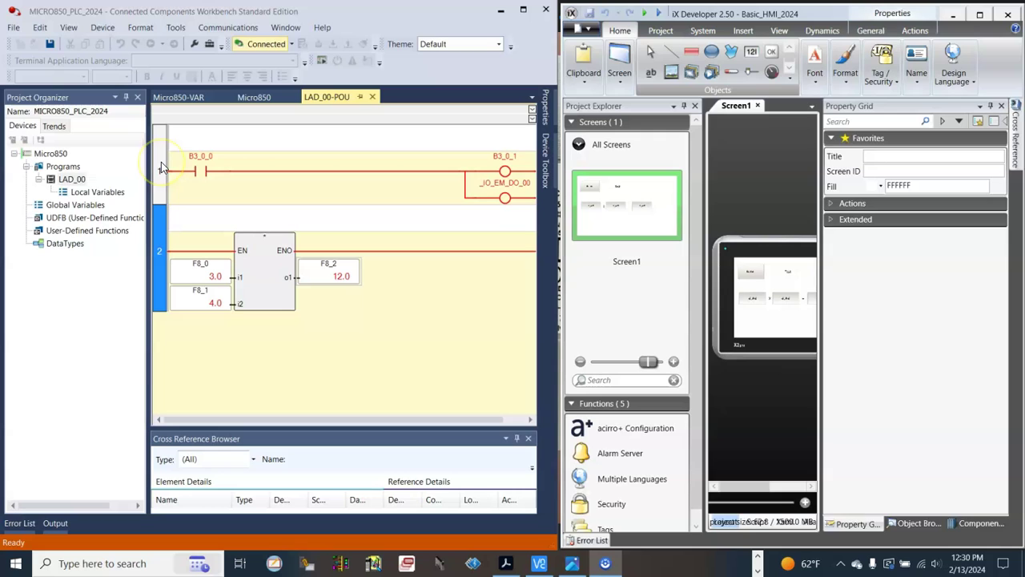
pyautogui.click(645, 16)
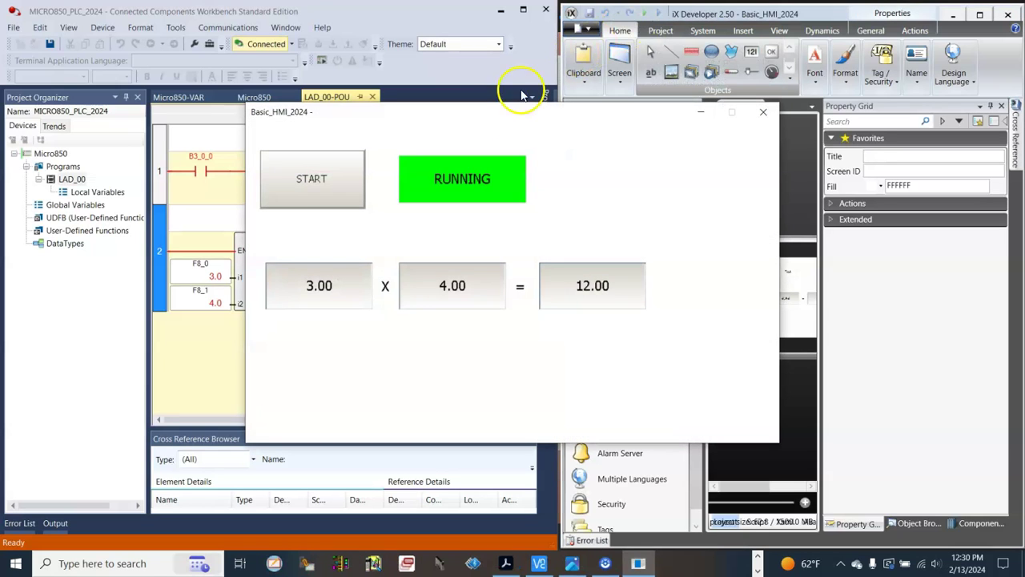
pyautogui.moveTo(494, 116); pyautogui.dragTo(805, 76)
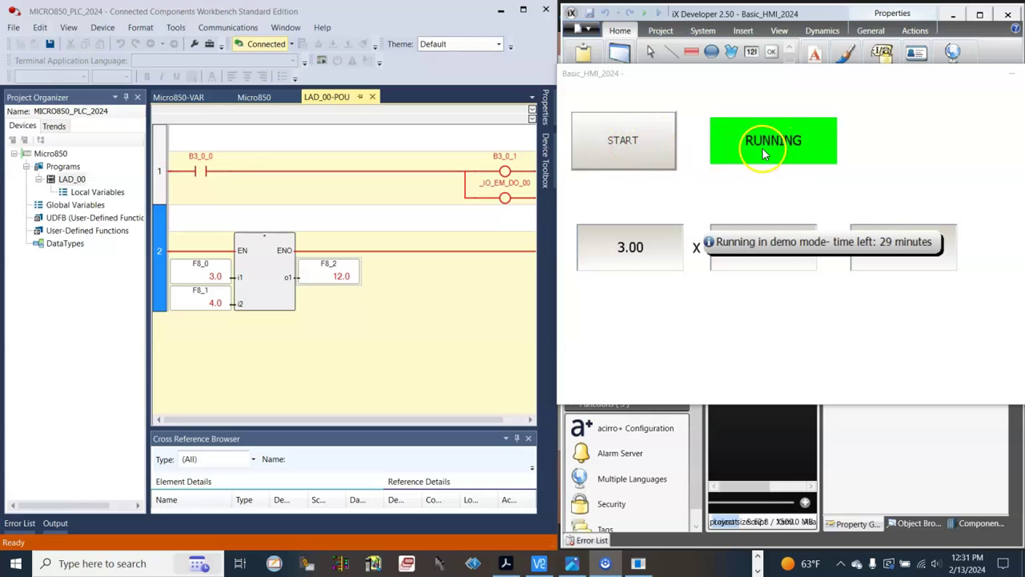
# Test the start/stop button on the simulated HMI by switching it off and back on.
pyautogui.click(630, 154)
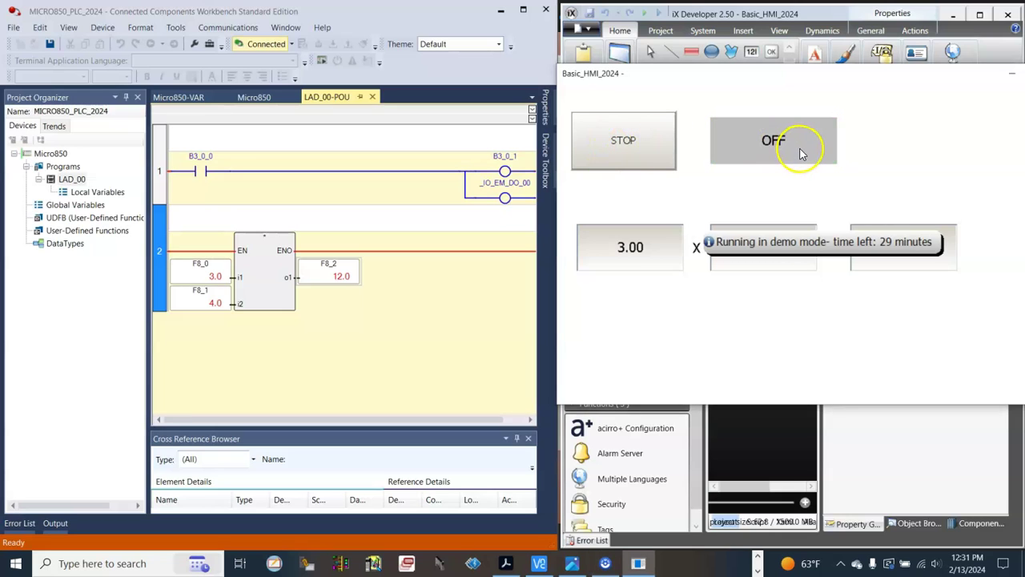
pyautogui.click(657, 158)
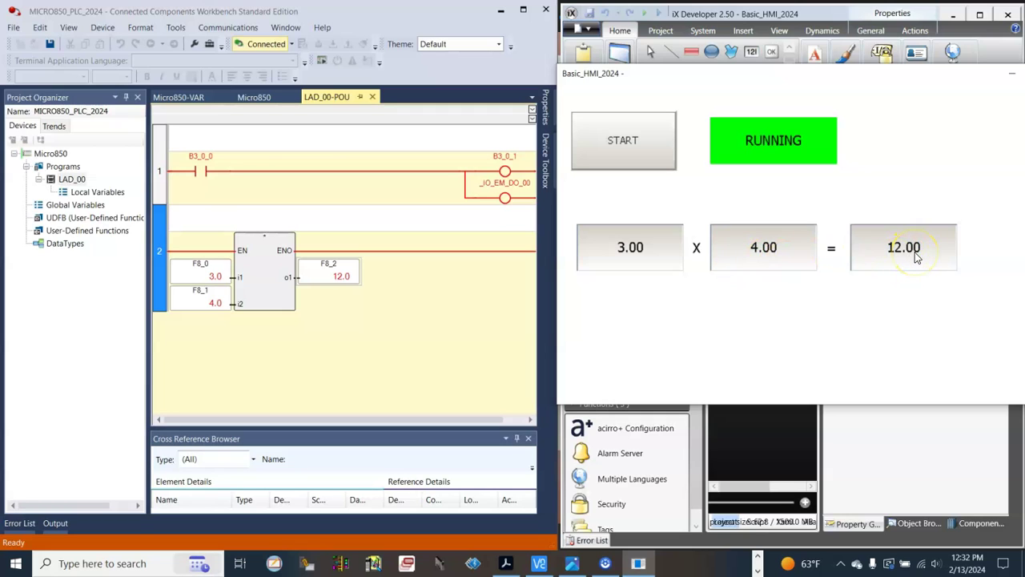
# Set the first multiplication operand on the simulated HMI screen to 5 and the second operand to 6.
pyautogui.click(648, 254)
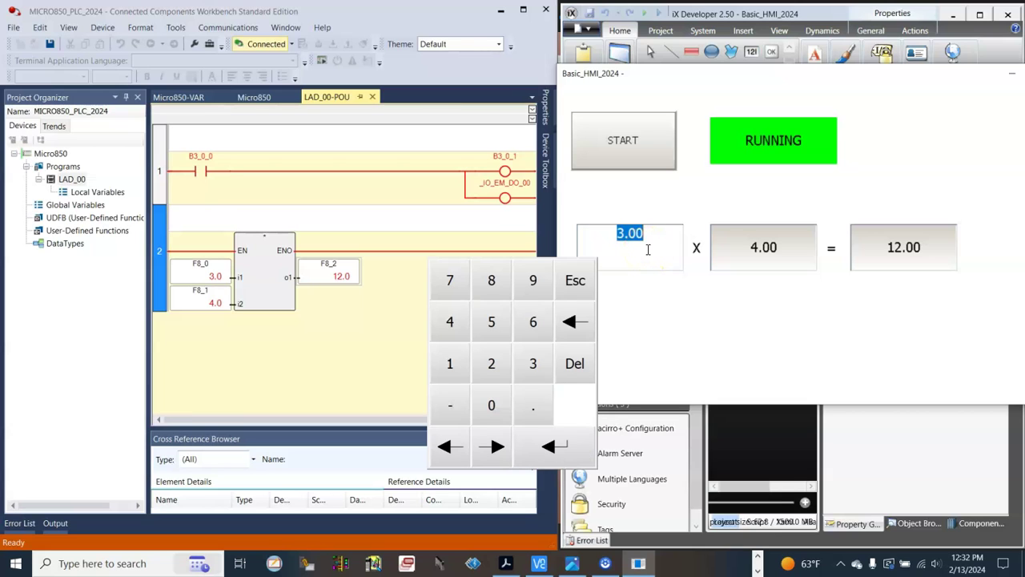
pyautogui.click(492, 322)
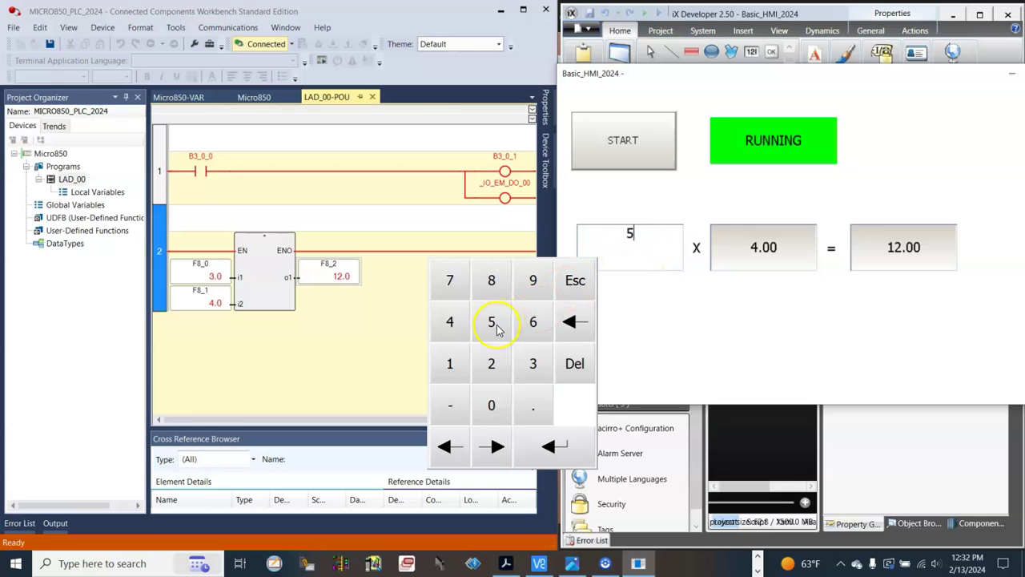
pyautogui.click(574, 438)
pyautogui.click(766, 253)
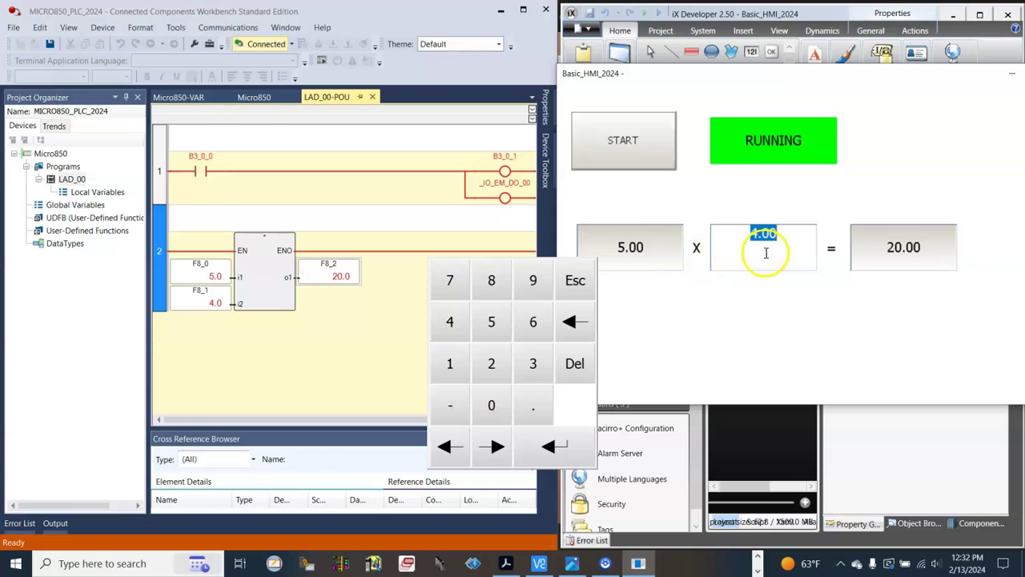
pyautogui.click(528, 323)
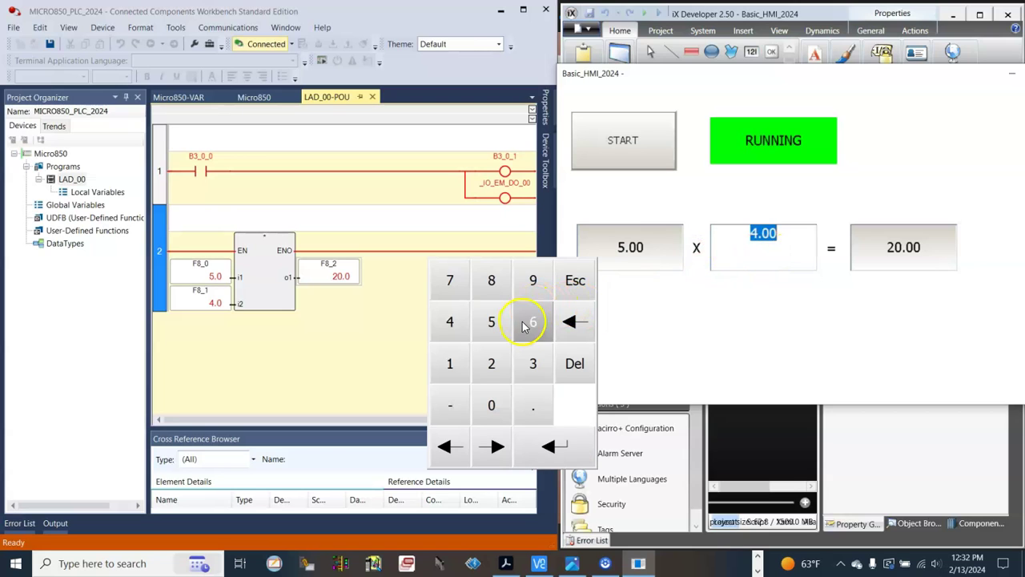
pyautogui.click(549, 437)
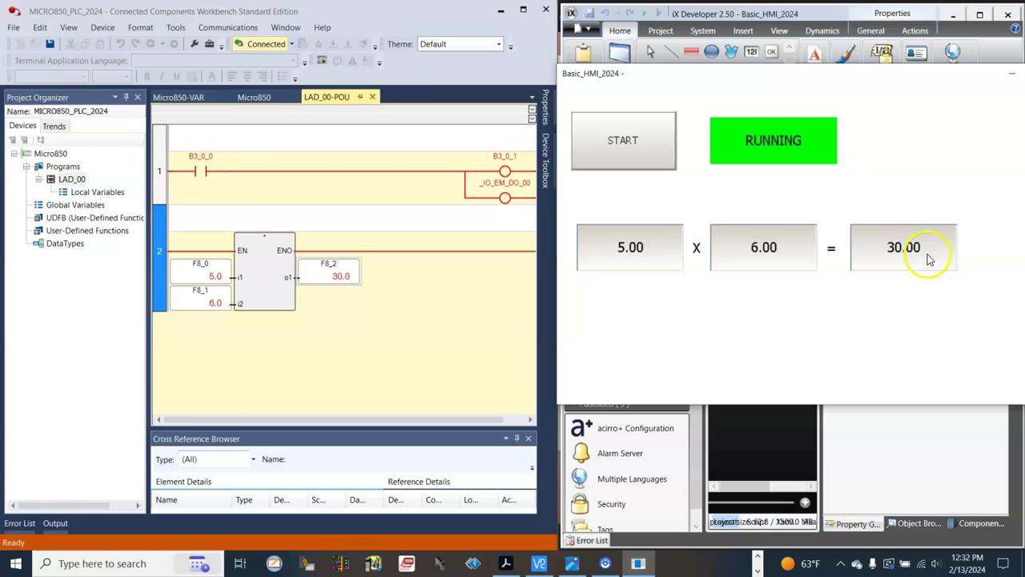